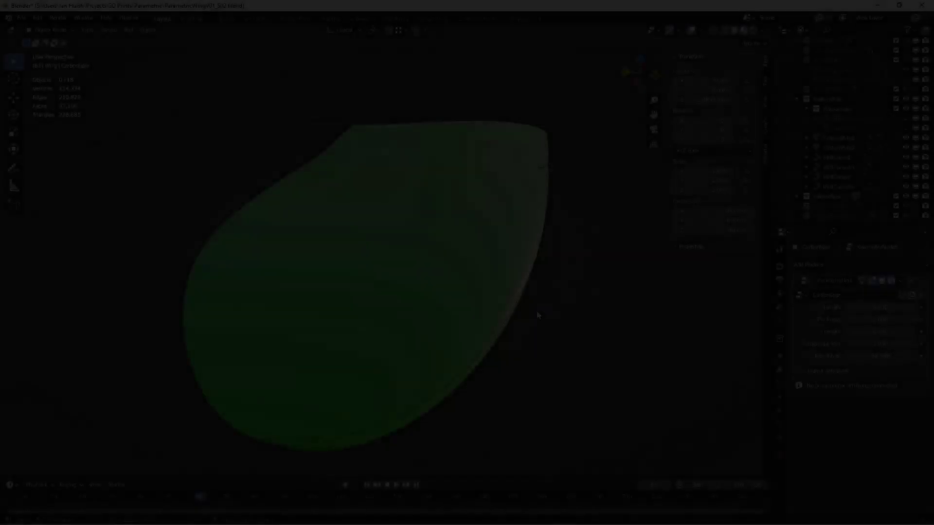
Examine the finished wing's internal rib structure from several angles in see-through solid shading
middle_drag(544, 330, 535, 328)
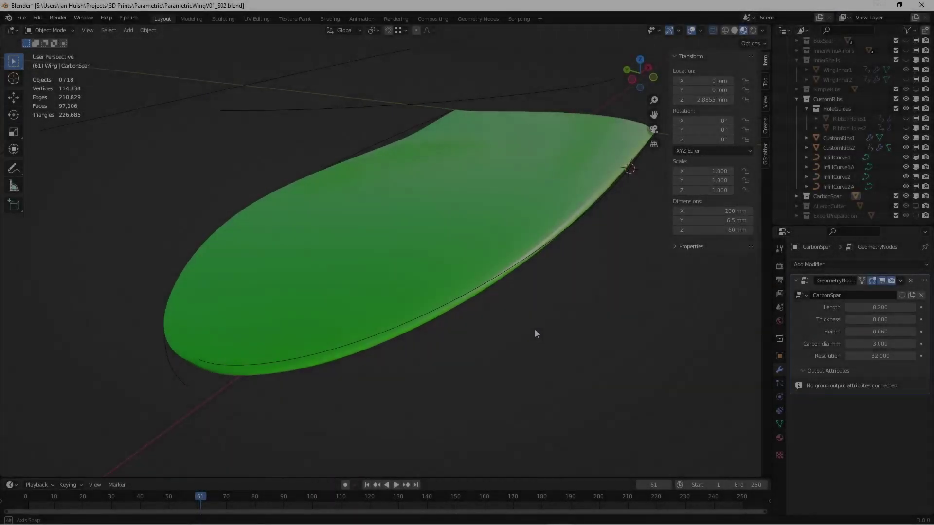
key(z)
click(633, 322)
scroll(501, 333, up, 5)
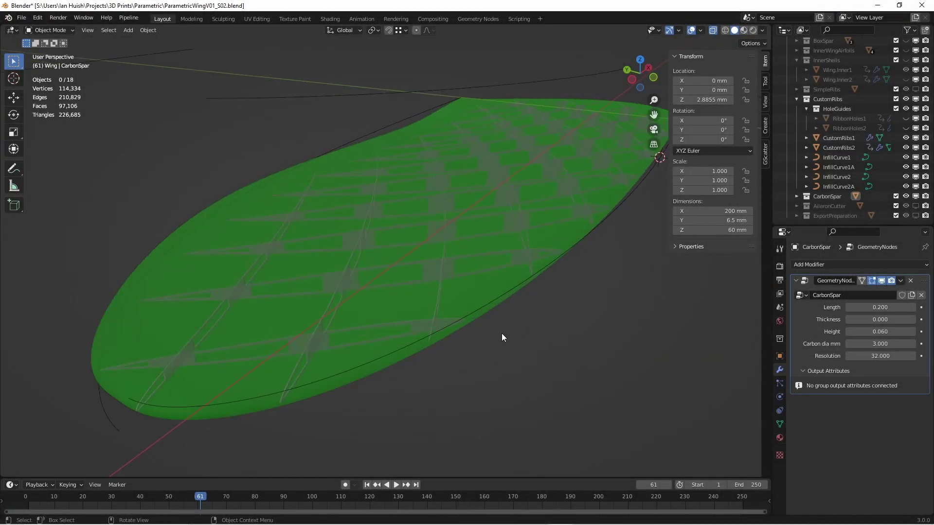
middle_drag(502, 333, 453, 309)
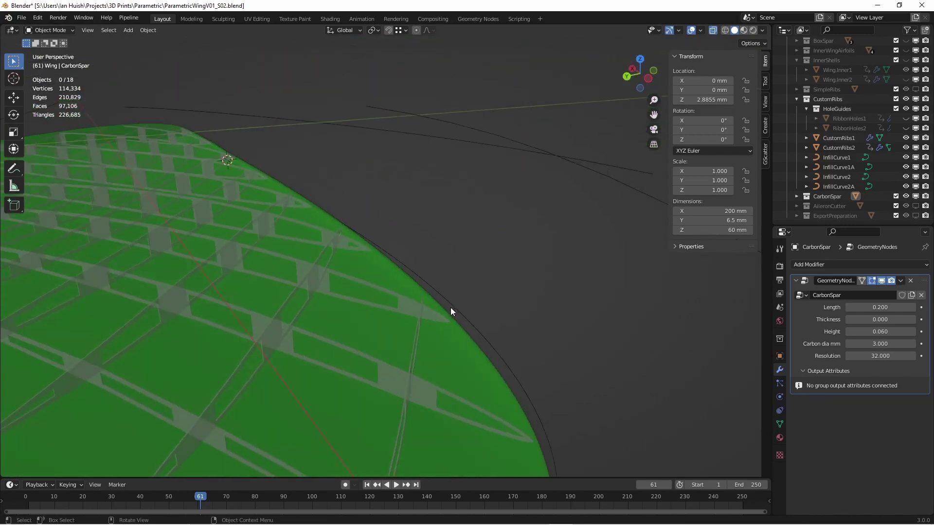
shift+middle_drag(350, 353, 719, 291)
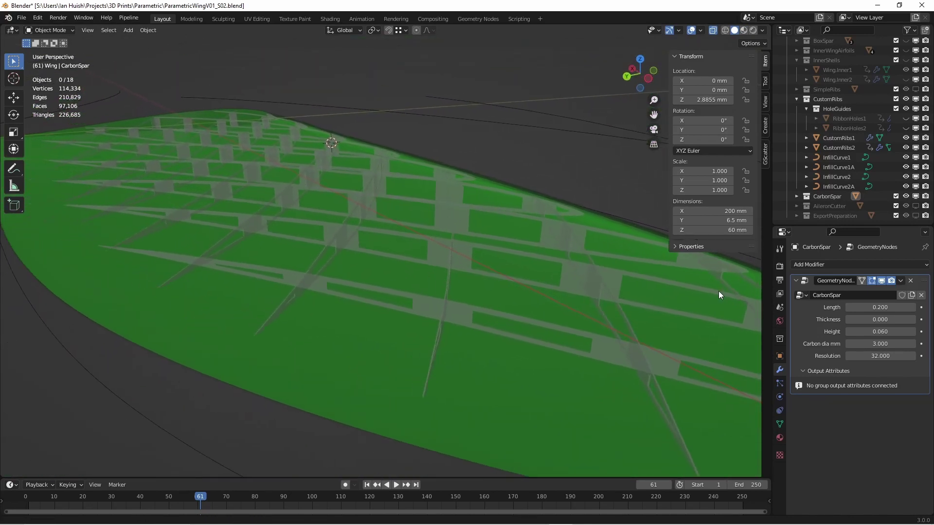
middle_drag(583, 258, 485, 241)
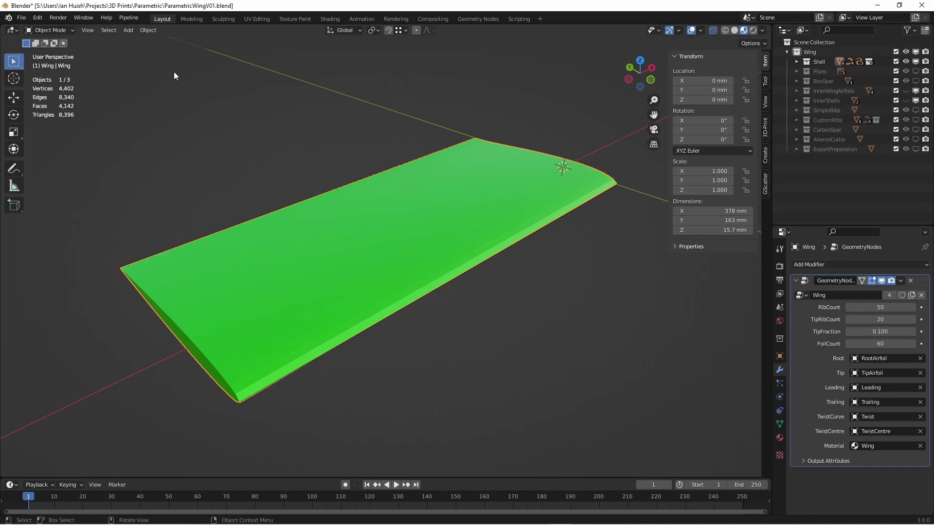
Examine the Wing geometry node tree in the Geometry Nodes workspace, then return to the Layout workspace
middle_drag(409, 273, 428, 269)
scroll(320, 262, down, 3)
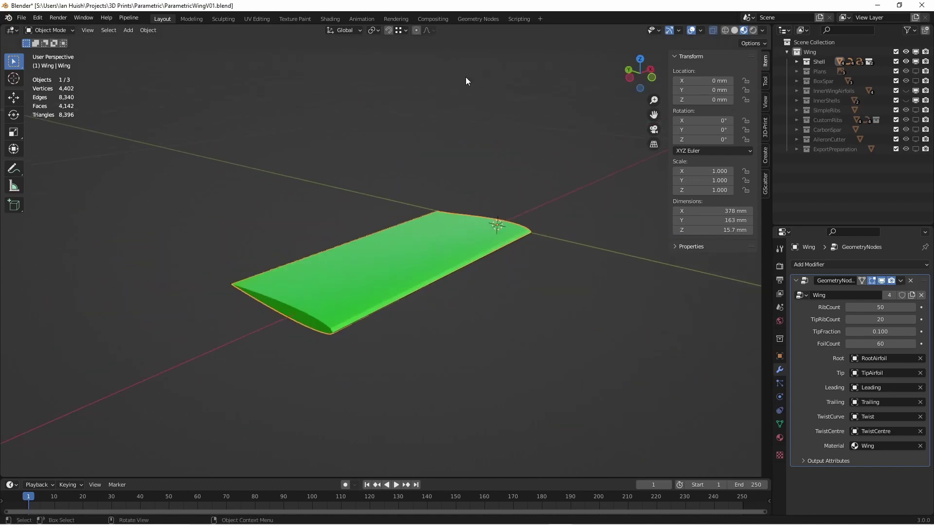
click(478, 19)
scroll(520, 145, up, 2)
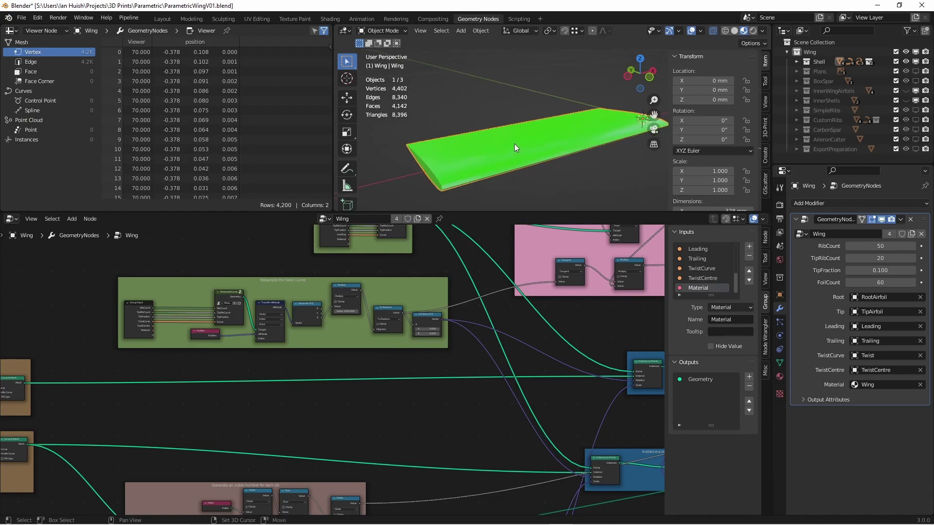
scroll(446, 372, down, 3)
middle_drag(443, 374, 601, 321)
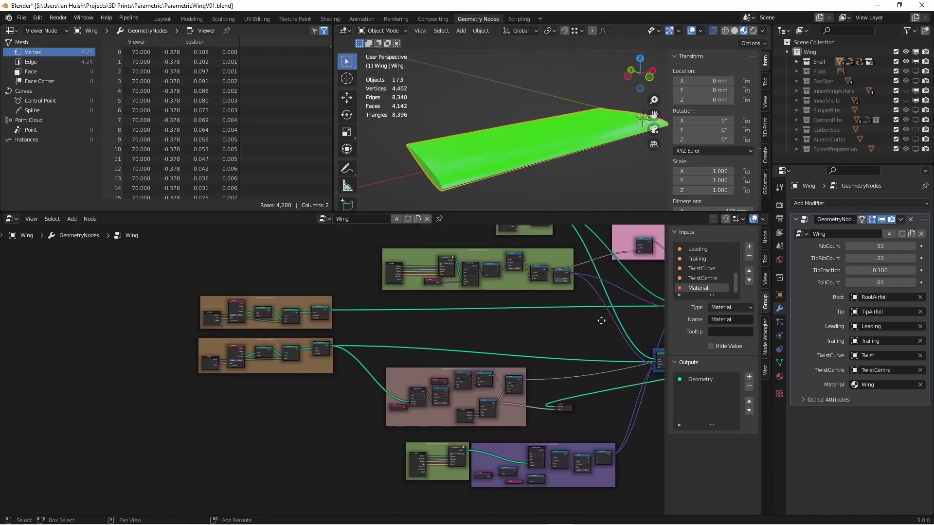
scroll(547, 342, up, 3)
middle_drag(540, 341, 323, 503)
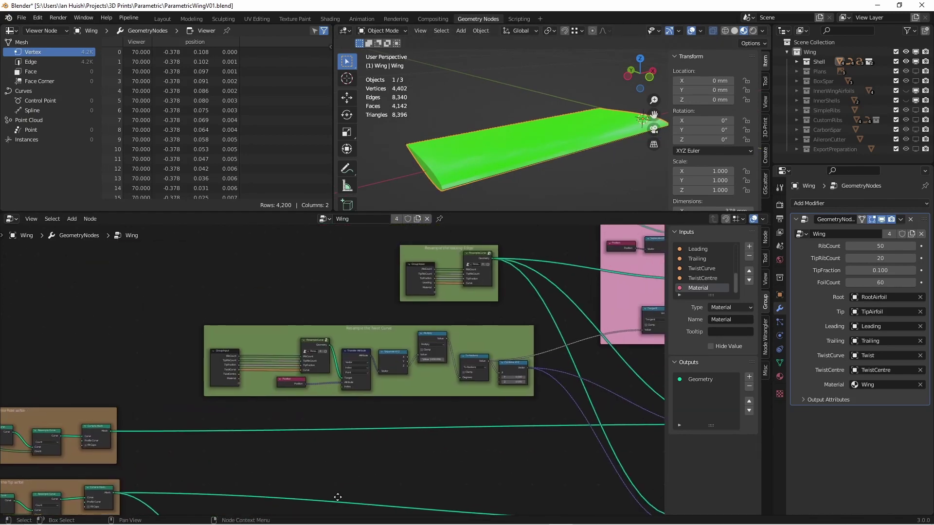
middle_drag(524, 381, 53, 420)
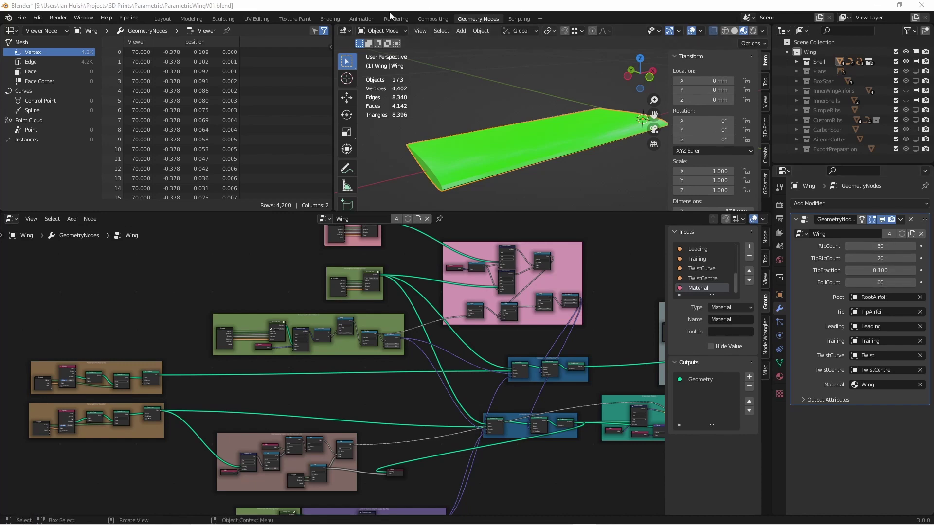
click(162, 19)
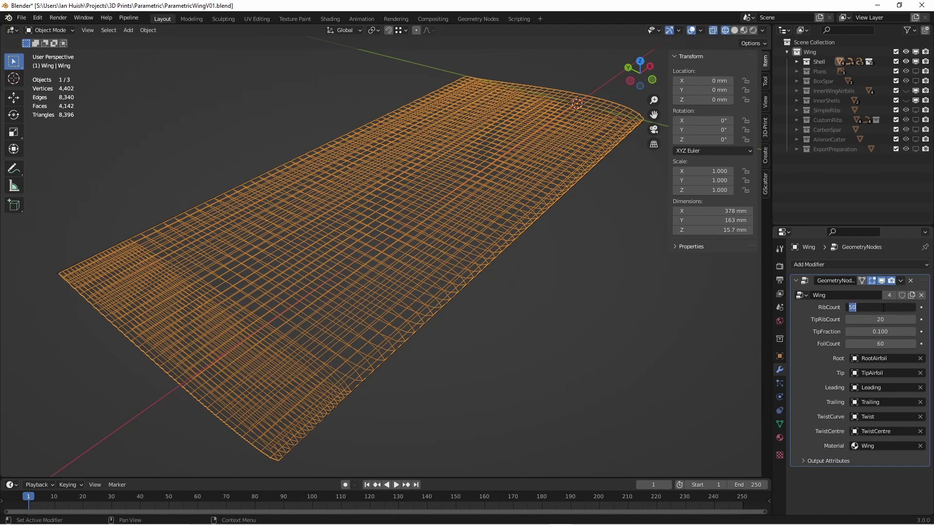
Set the wing's RibCount to 10 and TipRibCount to 5
text(10)
key(Return)
text(5)
key(Return)
middle_drag(385, 310, 388, 285)
Try the wing's FoilCount at 10 and then at 300
click(881, 343)
text(10)
key(Return)
click(884, 345)
text(300)
key(Return)
middle_drag(510, 311, 534, 258)
Undo the trial changes to the wing's rib and foil counts
key(ctrl+z)
key(ctrl+z)
key(ctrl+z)
key(ctrl+z)
Switch to material preview shading, unhide the Airfoilds collection inside Shell and expand it
click(744, 30)
click(796, 61)
click(906, 81)
scroll(462, 263, down, 4)
middle_drag(437, 272, 525, 253)
click(806, 81)
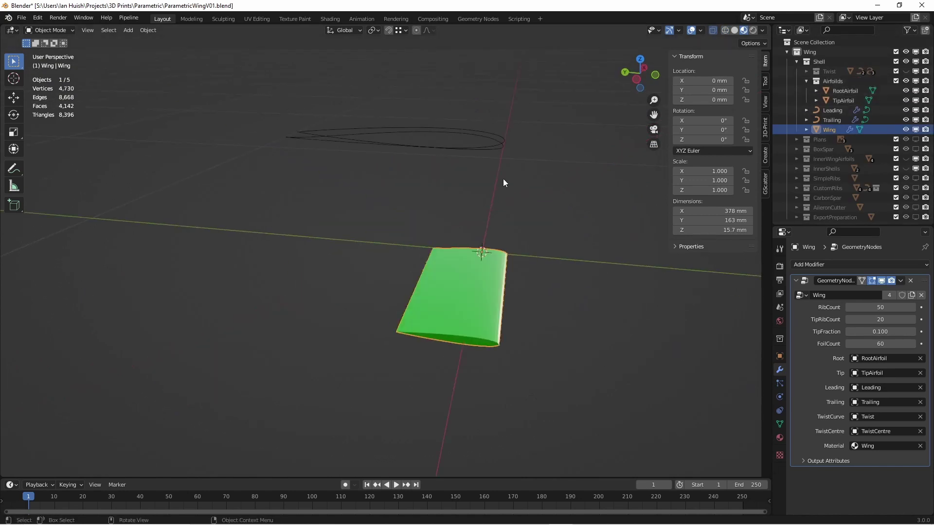
Examine the vertices of the root and tip airfoil profiles from the left in Edit Mode, and look through the Add menu
click(481, 148)
key(ctrl+KP_3)
scroll(499, 277, up, 4)
scroll(501, 278, down, 1)
key(Tab)
key(Tab)
click(497, 291)
key(Tab)
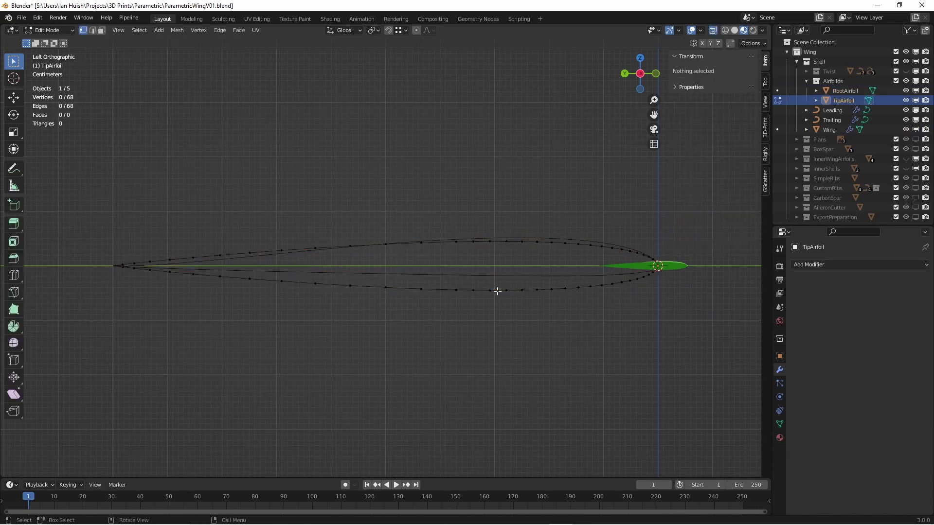
key(a)
key(Tab)
middle_drag(494, 291, 542, 256)
key(shift+a)
mouse_move(449, 272)
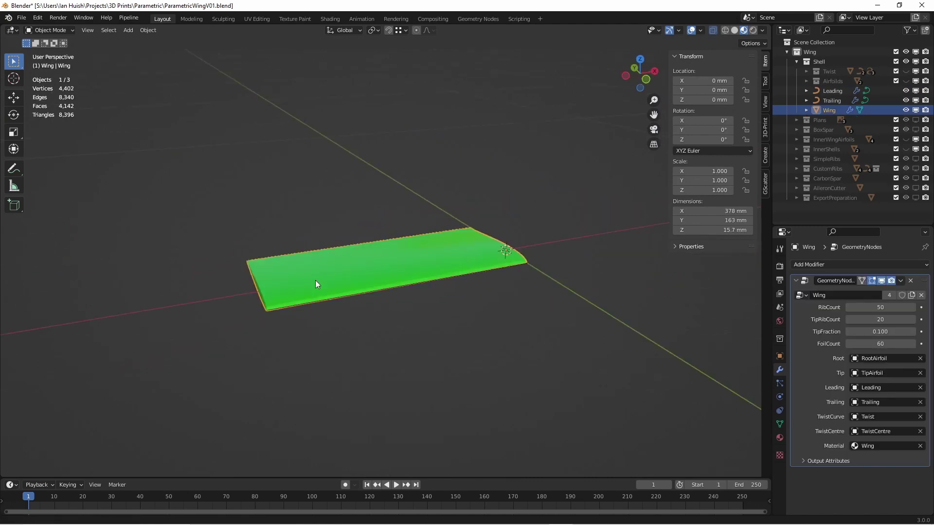
Display the Plans collection's reference drawing together with the wing in top orthographic view
middle_drag(317, 282, 551, 226)
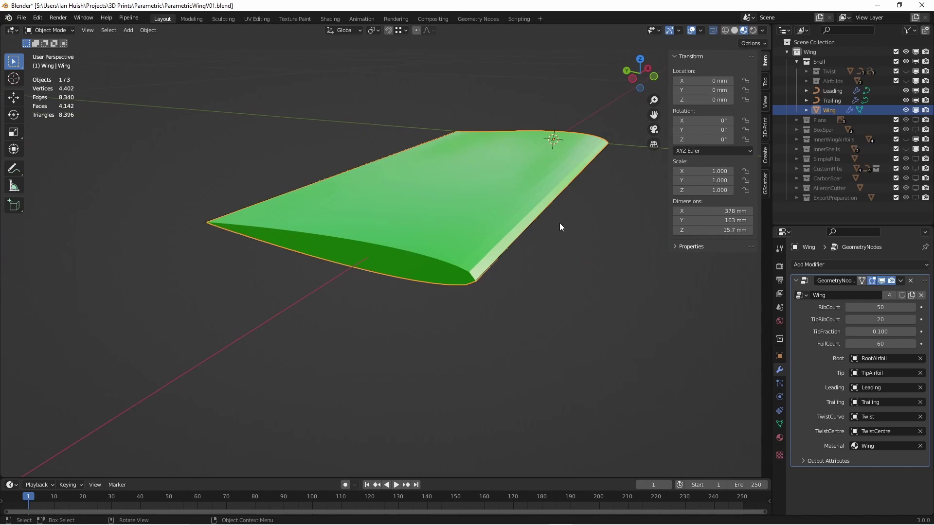
key(KP_7)
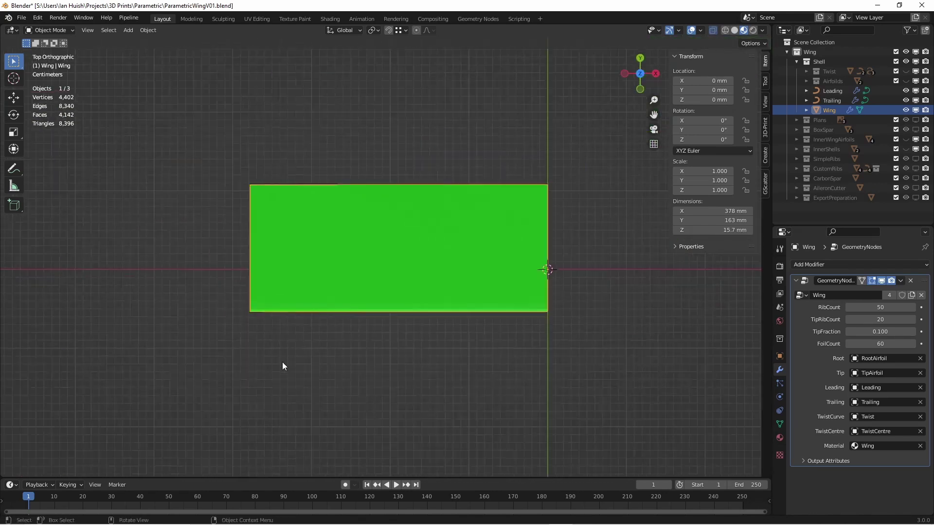
click(796, 61)
click(915, 71)
click(796, 71)
scroll(487, 273, down, 1)
scroll(486, 272, up, 2)
Switch to solid shading with X-ray transparency so the plan shows through the wing
click(734, 30)
click(762, 30)
drag(791, 227, 758, 228)
click(796, 72)
click(796, 61)
Edit the Leading and Trailing curves together, rotating the leading edge's tip point 90° and moving it along Y to the plan's wingtip
click(838, 101)
shift+click(836, 92)
key(Tab)
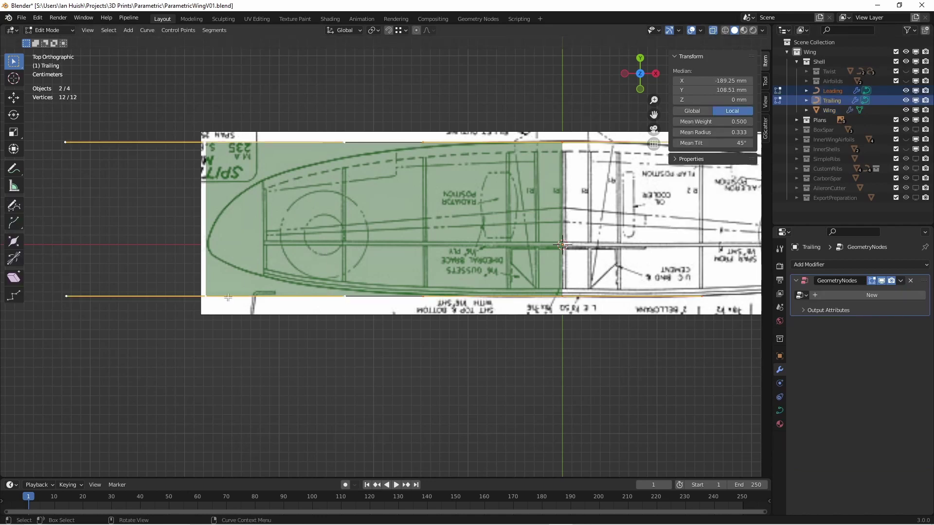
click(245, 316)
text(r90)
key(Return)
key(g)
key(y)
click(254, 265)
Adjust the leading edge's root and tip handles so the curve follows the plan's front outline
click(564, 297)
click(419, 277)
key(g)
click(334, 296)
click(206, 244)
click(207, 273)
key(g)
click(209, 285)
Align the trailing edge's root point along Y with the plan's rear outline
click(563, 142)
key(g)
key(y)
click(564, 142)
Scale the trailing edge's tip point handles to about 0.22 and rotate them -90°
click(205, 142)
key(s)
click(245, 174)
key(r)
key(minus)
key(9)
key(0)
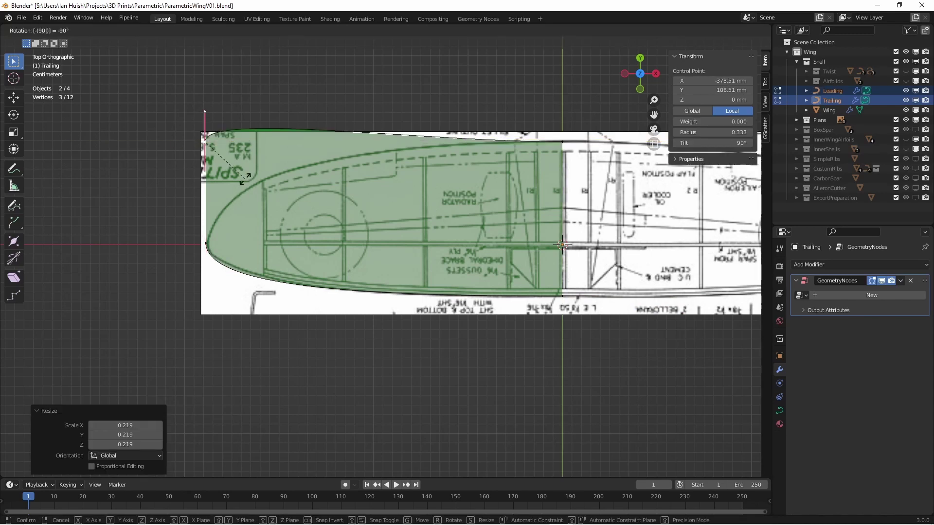
key(Return)
Move the trailing edge's tip point along Y and X to meet the leading edge at the plan's wingtip
key(g)
key(y)
click(245, 278)
key(g)
key(y)
click(244, 279)
key(g)
key(x)
click(239, 277)
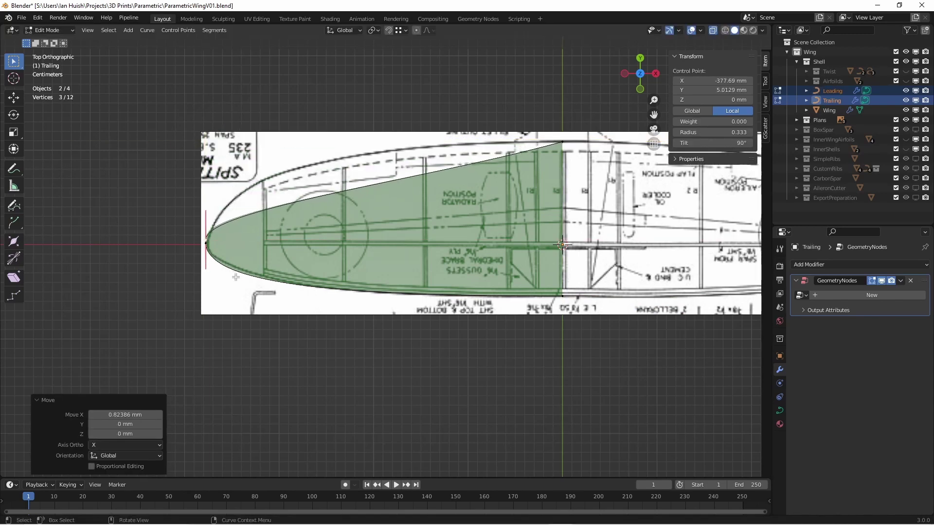
key(g)
key(y)
click(238, 273)
Adjust the trailing edge's root and tip handles so the curve bulges out toward the plan's rear outline
click(562, 142)
click(416, 175)
key(g)
click(364, 144)
click(206, 237)
click(206, 207)
key(g)
click(208, 196)
Subdivide the trailing edge with one cut, then move and rotate the new middle point to match the plan outline
click(206, 237)
shift+click(562, 142)
right_click(564, 143)
click(567, 144)
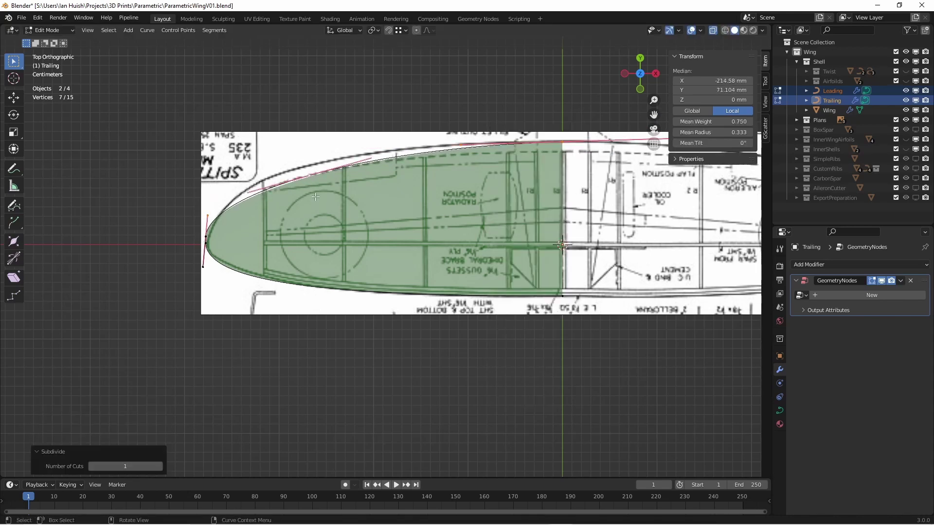
click(308, 175)
key(g)
click(293, 163)
key(r)
click(379, 168)
Inspect the reshaped elliptical wing in perspective with material preview shading and leave Edit Mode
middle_drag(424, 218, 503, 136)
key(z)
middle_drag(479, 302, 466, 254)
key(Tab)
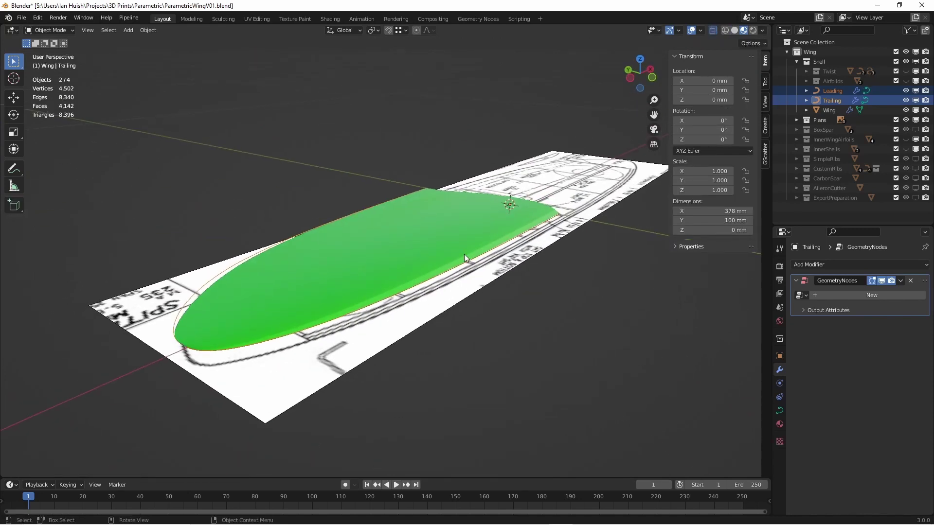
Move the TwistCentre curve along Y toward the trailing edge and shift its tip point about -19.5 mm along X to the wingtip
key(KP_7)
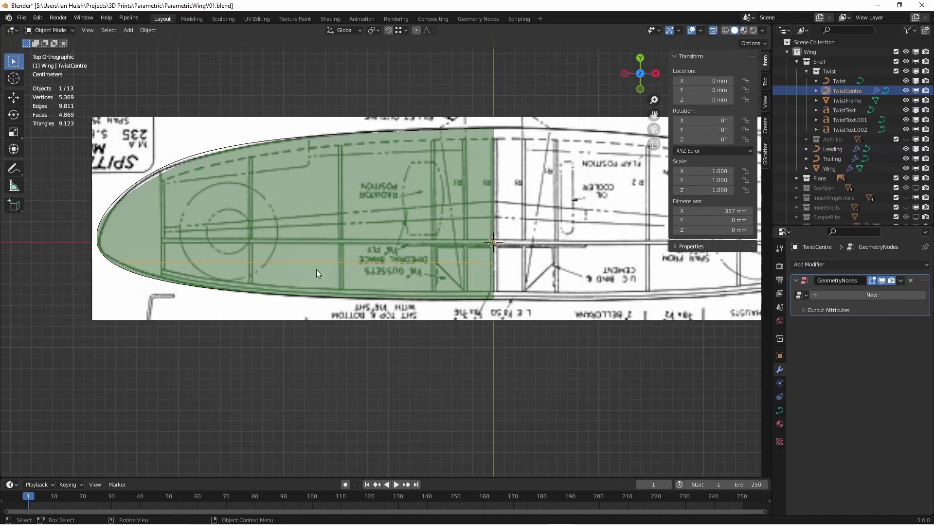
key(Tab)
key(g)
key(y)
click(126, 184)
click(125, 185)
key(g)
key(x)
click(97, 190)
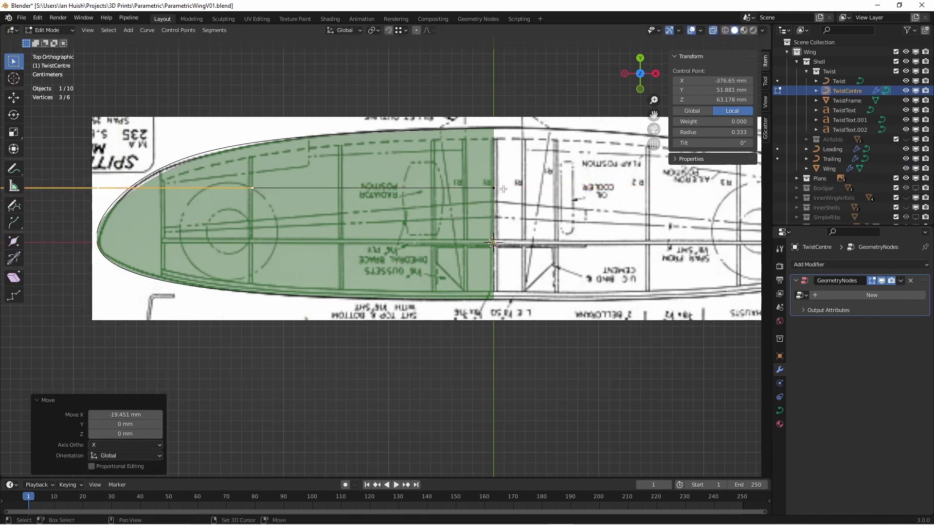
Subdivide the TwistCentre curve and reposition the new middle point toward the trailing edge
right_click(363, 183)
click(362, 184)
key(g)
click(222, 166)
click(221, 165)
key(g)
click(225, 175)
Adjust the Y position of the TwistCentre curve's tip point
click(112, 191)
key(g)
key(y)
click(99, 191)
Move the TwistCentre curve's root point about 27 mm along Y, adjust its handle and leave Edit Mode
click(378, 156)
key(g)
key(y)
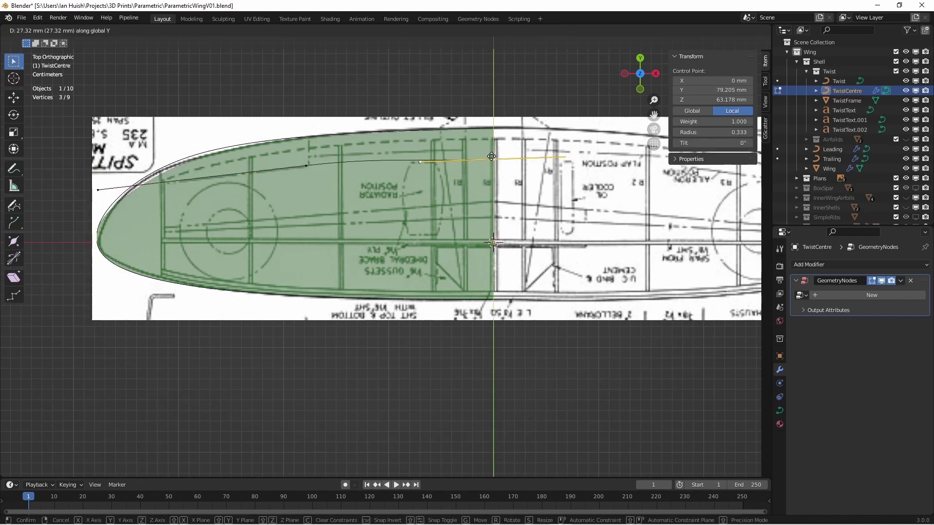
click(488, 157)
click(419, 152)
key(g)
click(419, 159)
key(Tab)
Open the Twist curve for editing and raise its tip point to a Z position of 3 mm
scroll(314, 177, down, 2)
scroll(316, 180, down, 2)
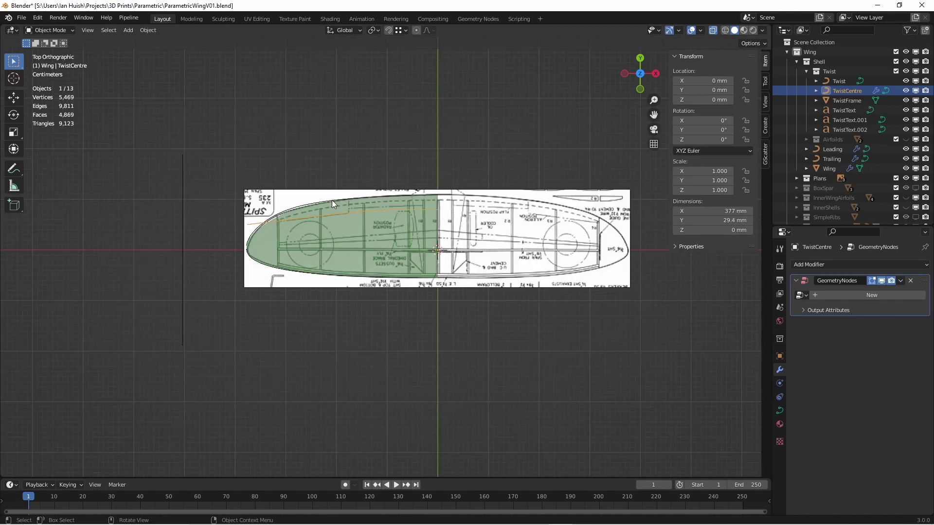
key(ctrl+KP_3)
click(898, 82)
key(Tab)
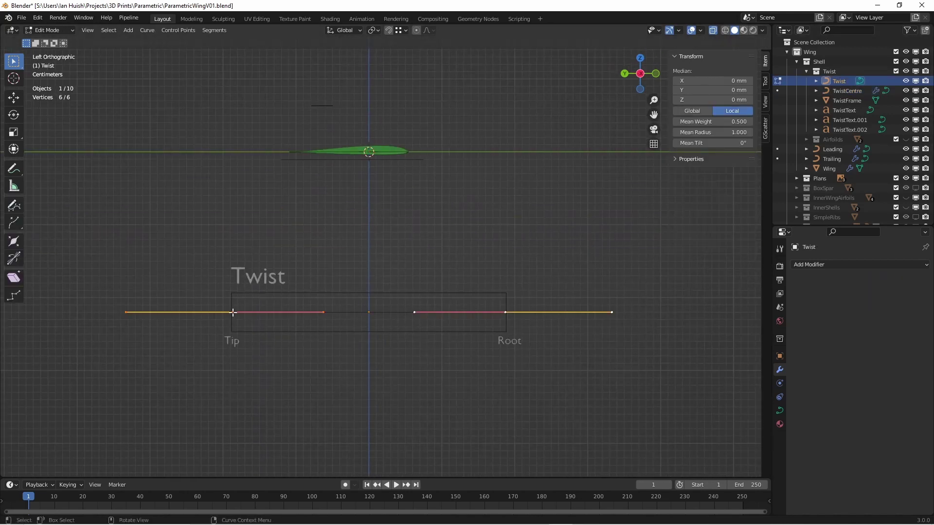
mouse_move(482, 118)
middle_down()
mouse_move(546, 248)
mouse_move(411, 292)
middle_up()
key(g)
key(z)
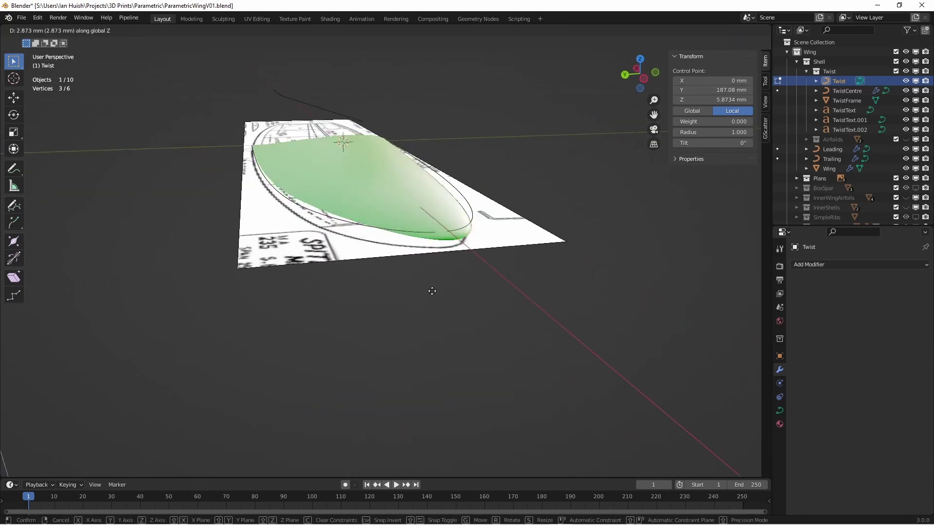
key(Escape)
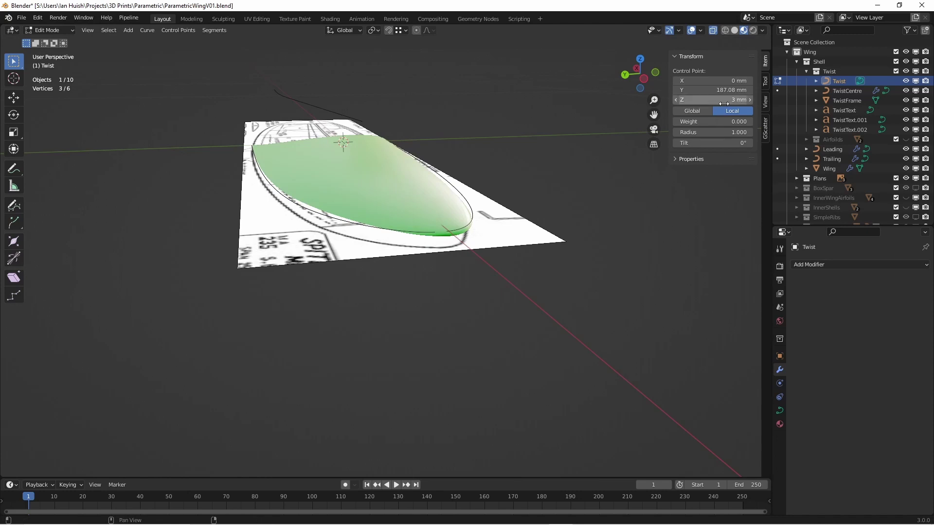
Subdivide the Twist curve and move its new middle point about 106.8 mm toward the root and about 4.8 mm down
scroll(498, 285, down, 2)
shift+middle_drag(498, 286, 470, 256)
scroll(471, 256, down, 2)
right_click(420, 260)
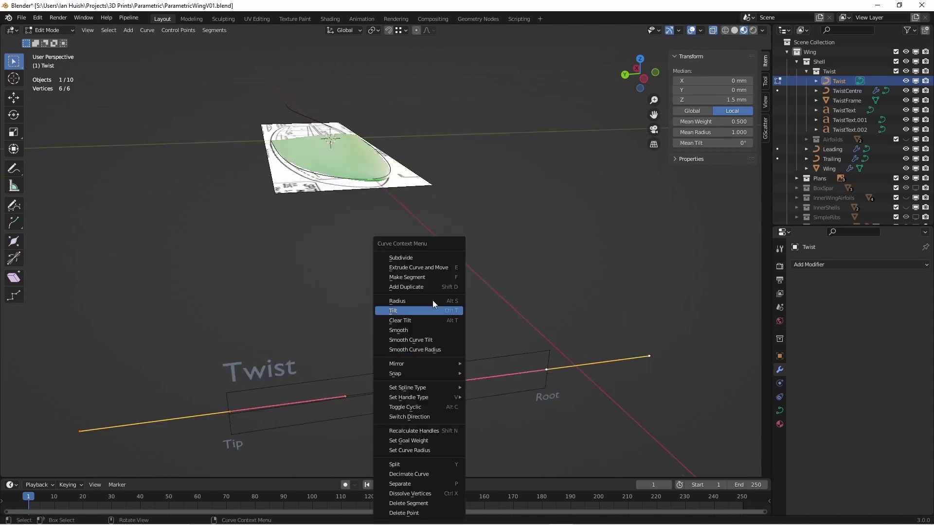
click(419, 261)
key(ctrl+KP_3)
click(379, 358)
key(g)
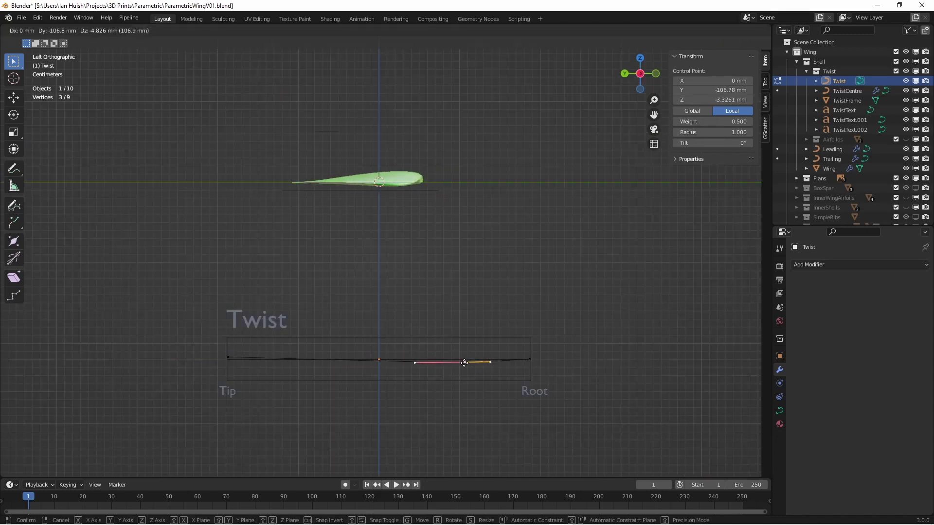
click(464, 364)
middle_drag(420, 270, 475, 307)
key(g)
key(z)
right_click(479, 289)
Hide the Plans collection in the viewport and open the Leading curve for editing over the wing seen from above
middle_drag(562, 223, 565, 235)
click(915, 179)
scroll(350, 233, up, 3)
middle_drag(345, 235, 465, 216)
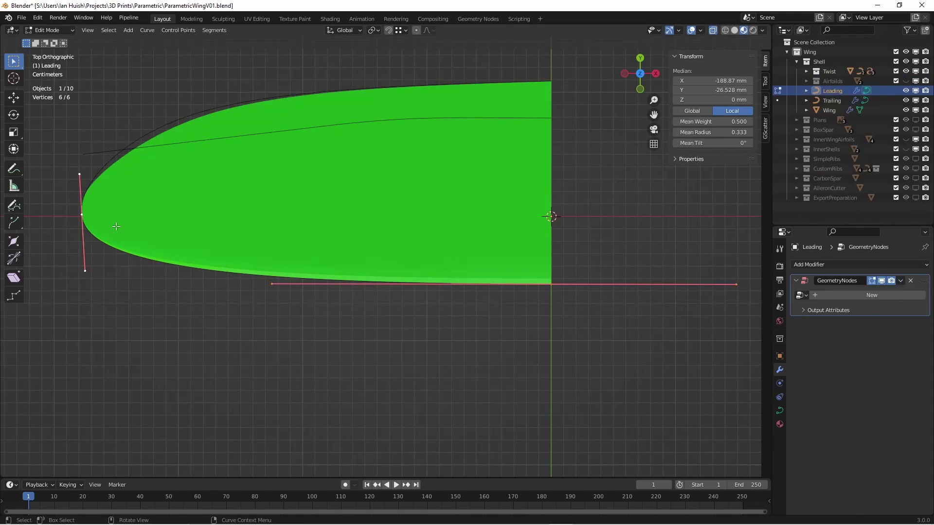
Subdivide the Leading curve and lower its inner point near the root to about -3.9 mm in Z
drag(102, 241, 428, 282)
key(KP_1)
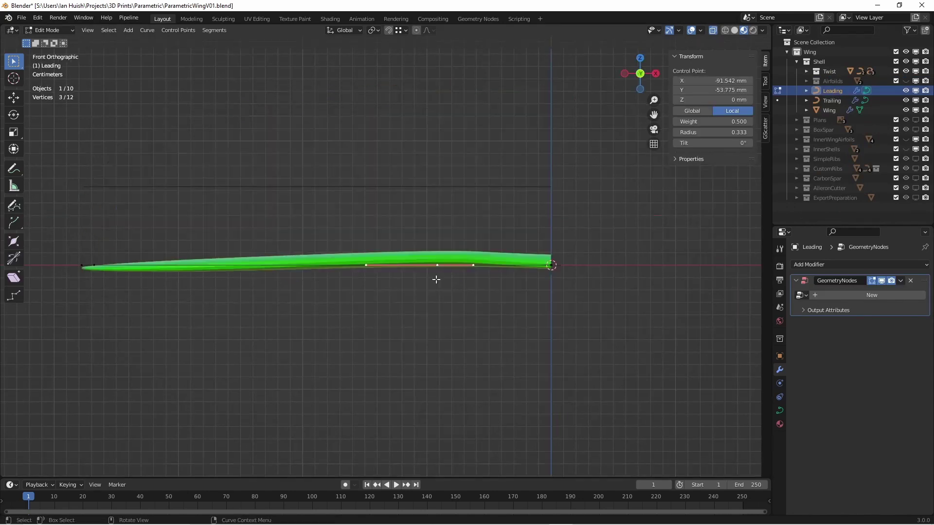
key(g)
click(433, 291)
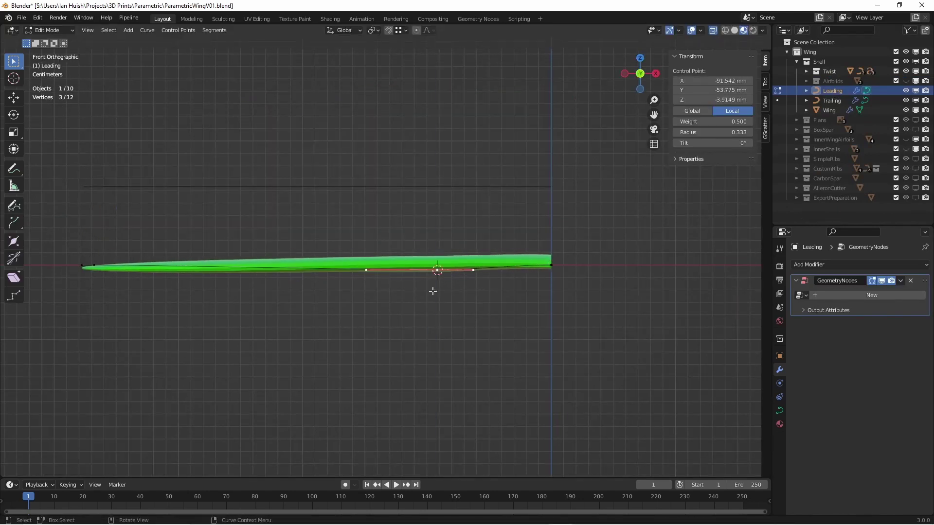
Raise the Leading curve's tip points about 11.7 mm along Z and rotate them to shape the wing's dihedral
key(g)
key(z)
click(201, 232)
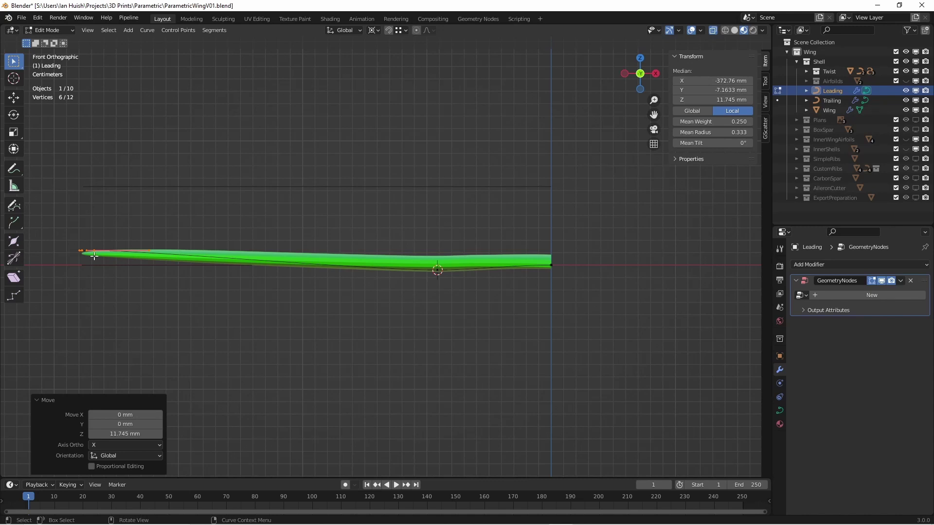
click(135, 254)
key(r)
click(214, 225)
click(551, 266)
click(494, 346)
Show the CustomRibs collection and hide the Wing shell to expose the internal ribs
middle_drag(494, 345, 541, 268)
middle_drag(396, 250, 608, 204)
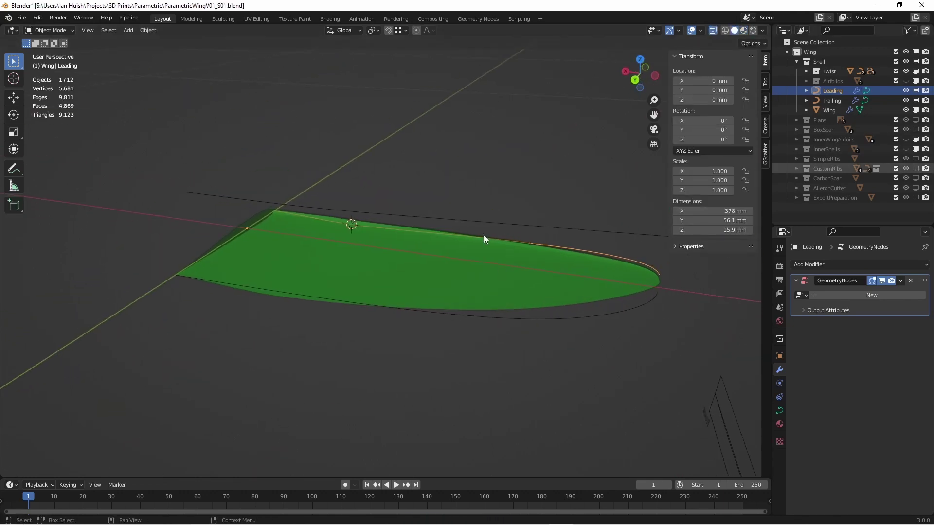
scroll(345, 192, up, 3)
middle_drag(345, 191, 424, 224)
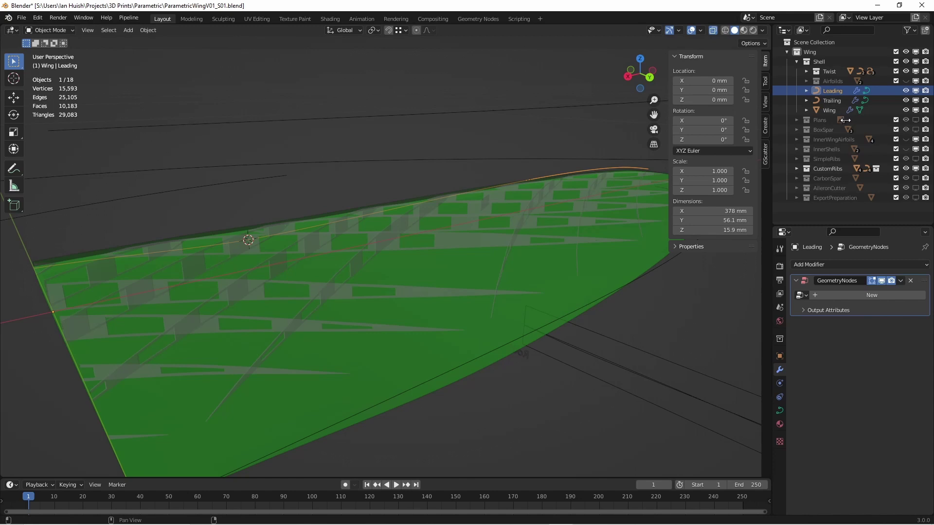
click(905, 110)
middle_drag(553, 240, 411, 264)
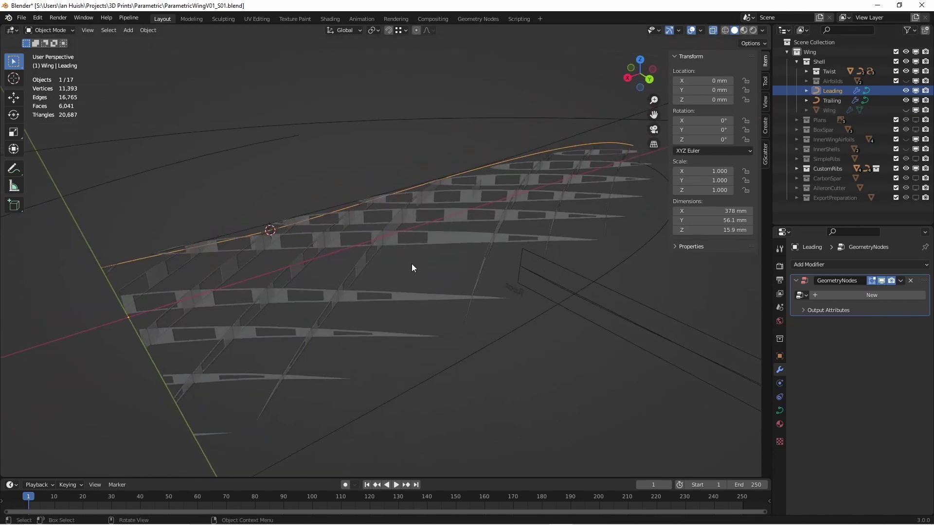
Disable the viewport display of both Boolean modifiers on CustomRibs1 and on CustomRibs2
click(406, 298)
click(881, 443)
click(880, 429)
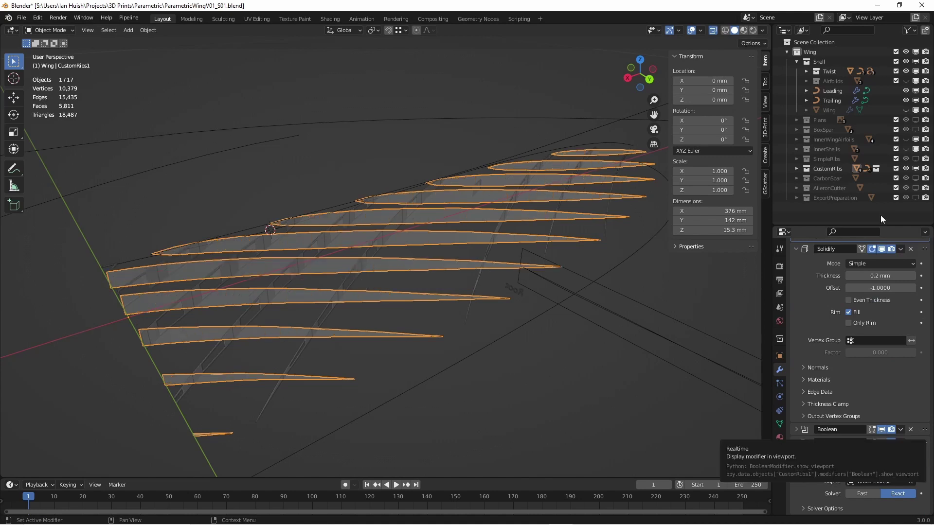
click(796, 168)
click(892, 199)
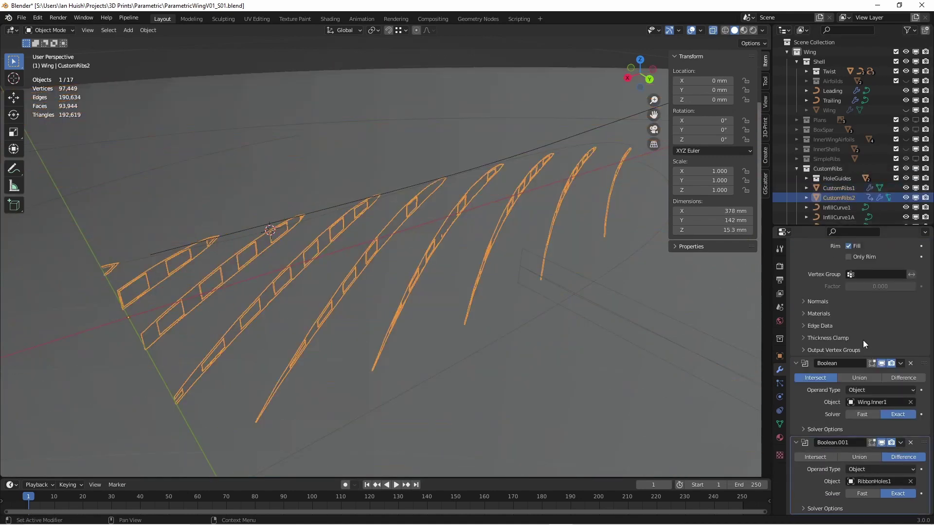
click(881, 364)
click(881, 442)
Show the Wing shell again and compare it from above with the uncut rib ribbons
key(KP_7)
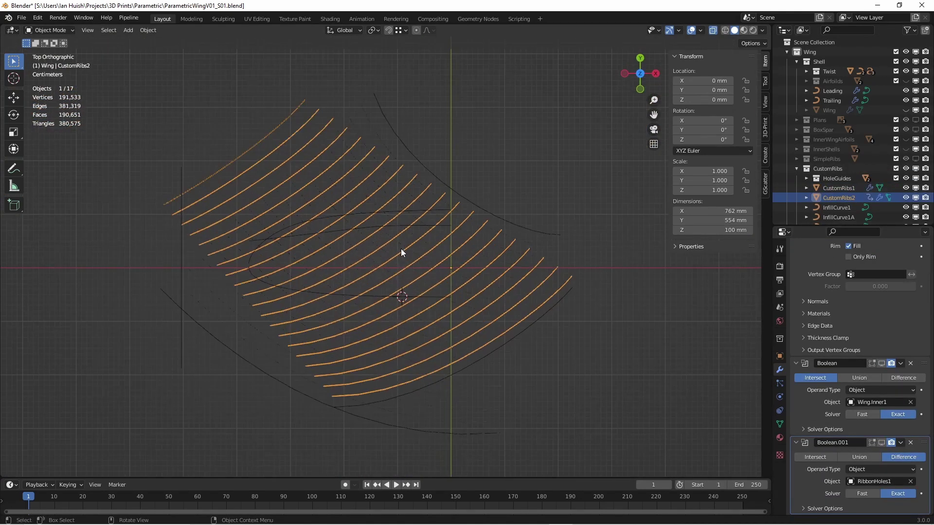
click(906, 110)
scroll(439, 233, up, 2)
scroll(500, 185, down, 1)
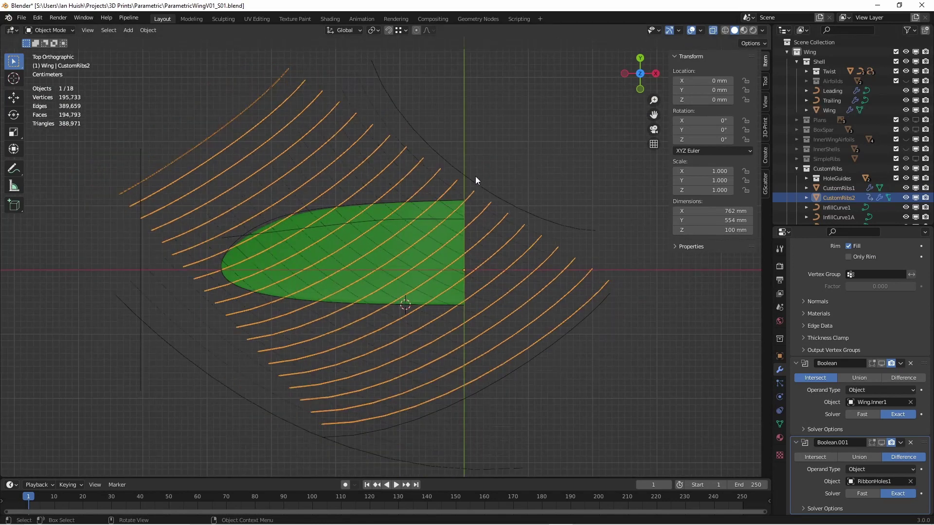
scroll(431, 284, up, 4)
scroll(516, 238, down, 6)
scroll(402, 284, up, 2)
scroll(343, 313, up, 2)
scroll(343, 316, down, 2)
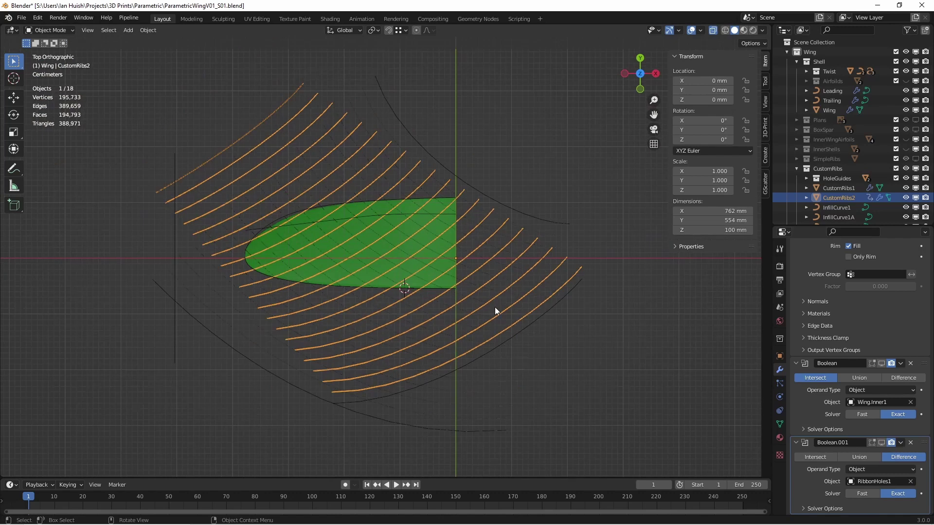
Try different Pieces counts for the CustomRibs1 ribbons, including 5 and 40, and leave the count at 18
click(839, 188)
drag(875, 306, 871, 306)
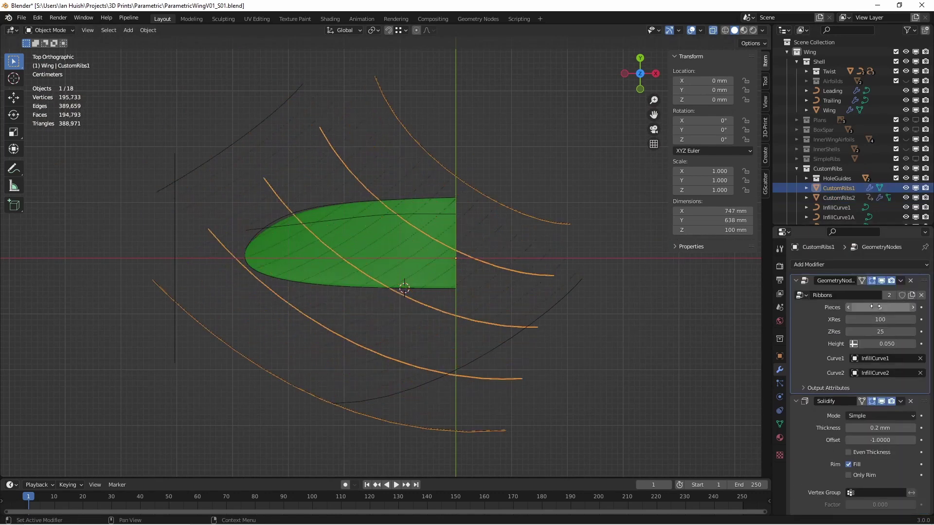
text(8)
key(Return)
text(40)
key(Return)
click(880, 306)
text(144.5)
key(Return)
Open InfillCurve1 for editing and rotate its upper end point about -10.7°
click(475, 182)
key(Tab)
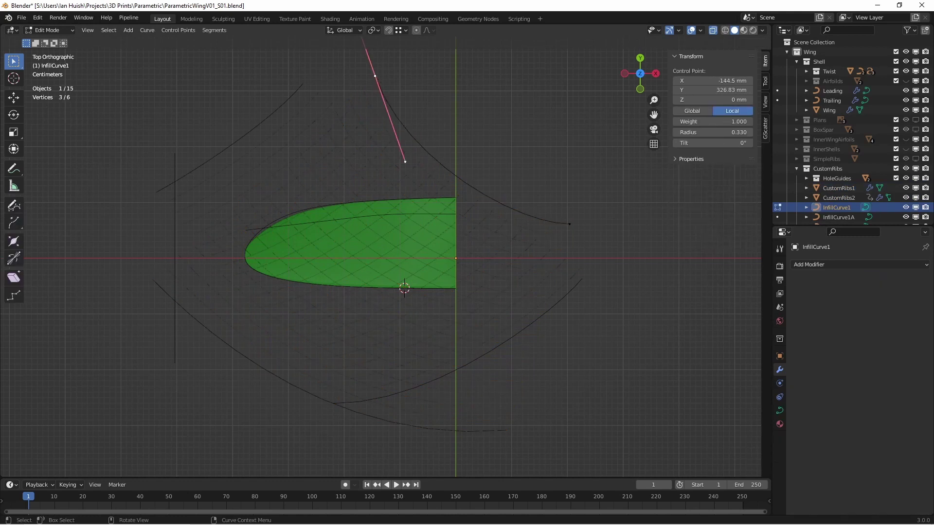
key(r)
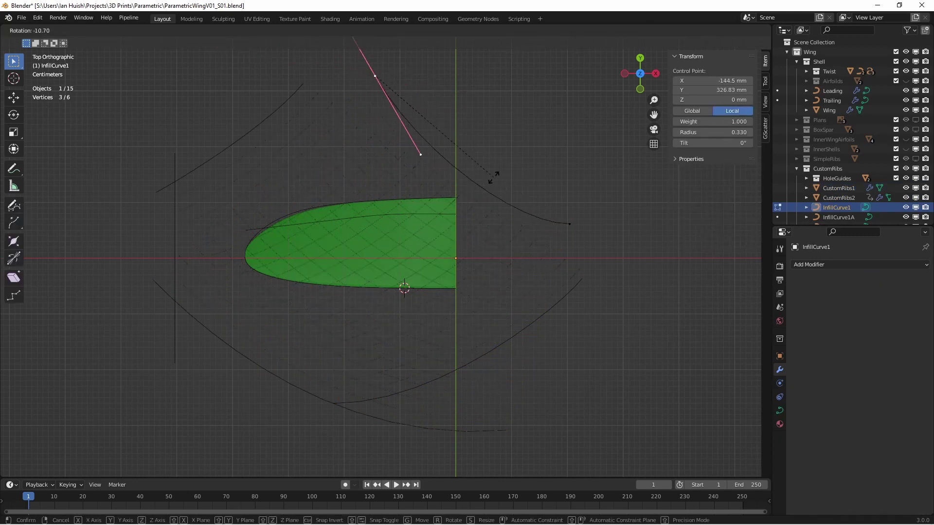
click(492, 178)
Move both points of InfillCurve1 about 30.5 mm in X and -42.7 mm in Y, and open InfillCurve2 for editing
shift+click(569, 224)
key(g)
click(512, 214)
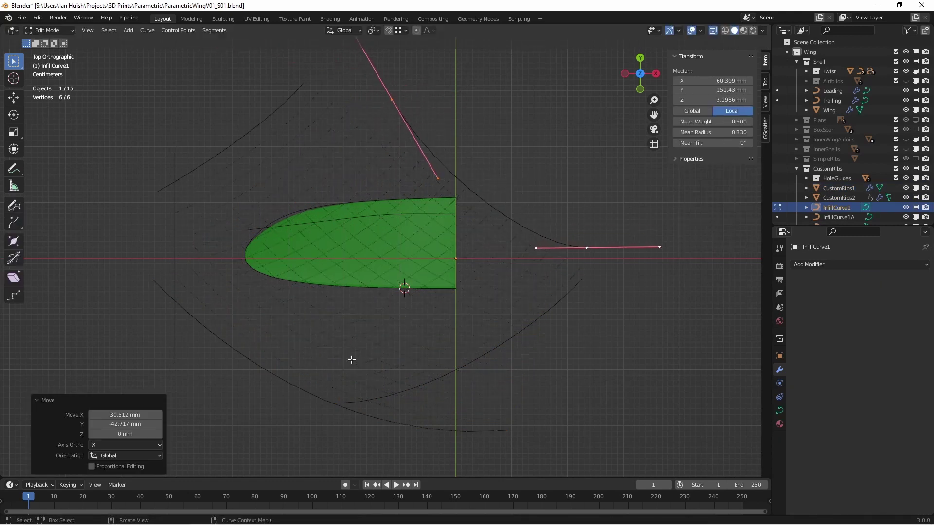
key(Tab)
click(323, 402)
key(Tab)
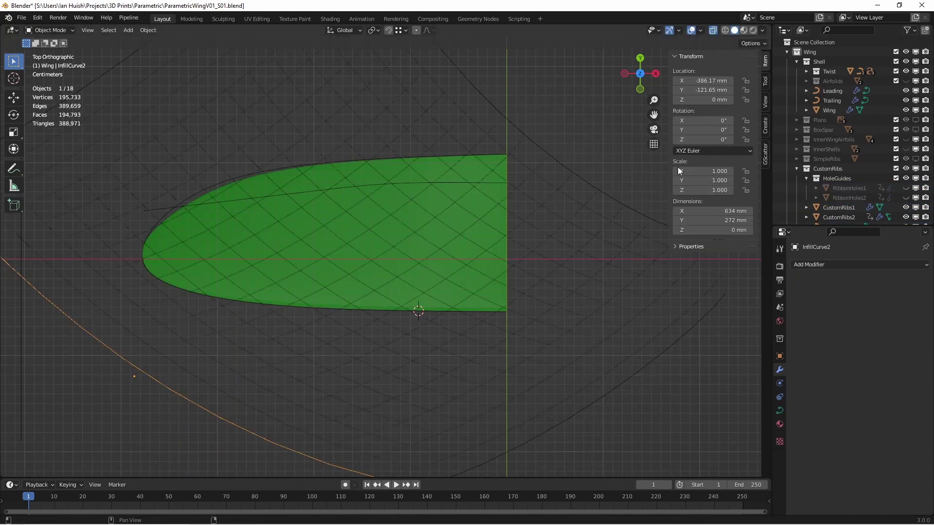
Show the RibbonHoles1 hole guides, examine their spacing between the ribs over the wing, and hide them again
click(905, 188)
scroll(383, 281, up, 3)
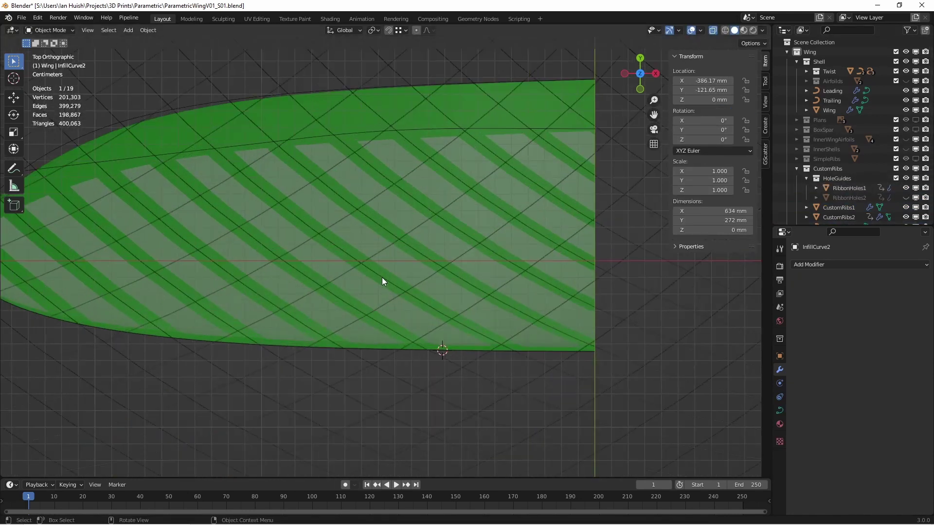
scroll(378, 284, down, 2)
scroll(377, 284, up, 2)
middle_drag(378, 284, 374, 269)
key(KP_7)
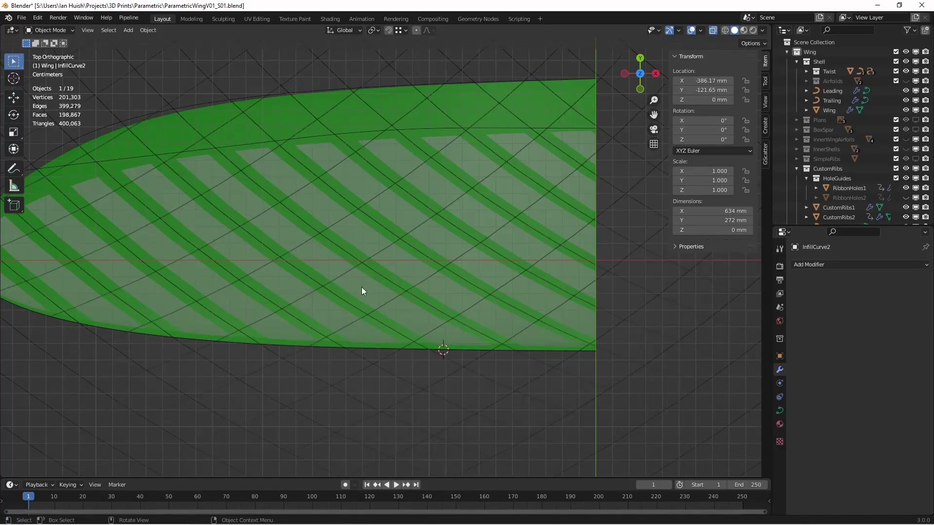
click(361, 286)
click(361, 286)
scroll(882, 300, down, 4)
key(Return)
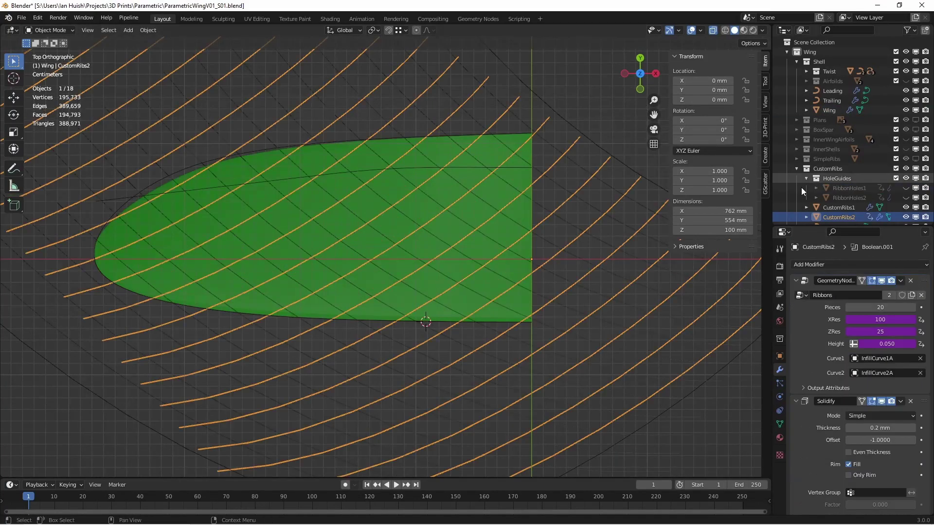
Re-enable the viewport display of both Boolean modifiers on CustomRibs2 and CustomRibs1 to trim the ribs to the wing
scroll(882, 439, down, 5)
click(881, 363)
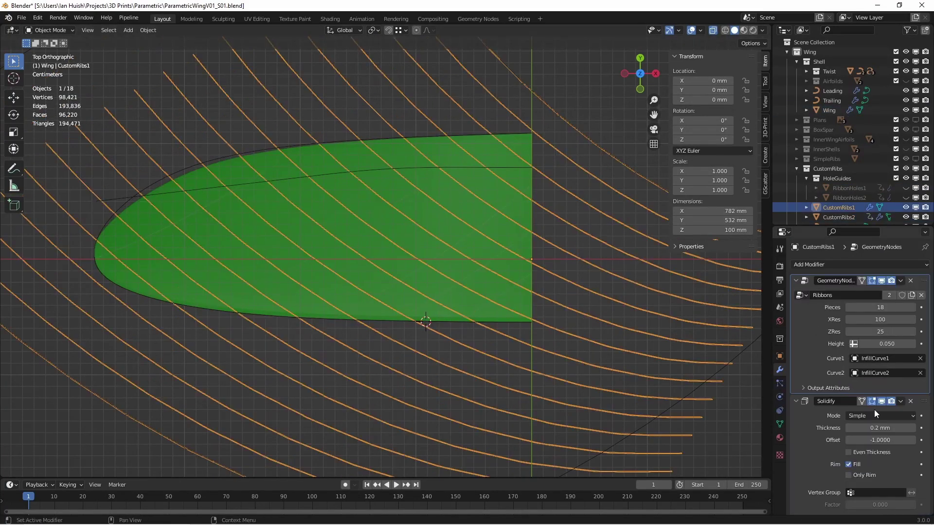
click(882, 439)
middle_drag(489, 370, 570, 271)
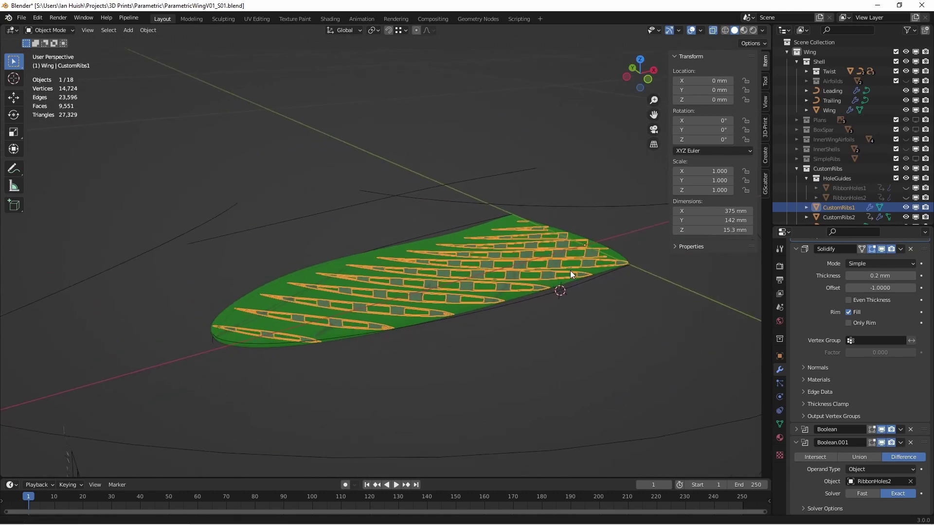
Hide the Wing shell and inspect the crossed rib lattice in Material Preview shading
middle_drag(537, 298, 484, 229)
click(484, 229)
click(906, 110)
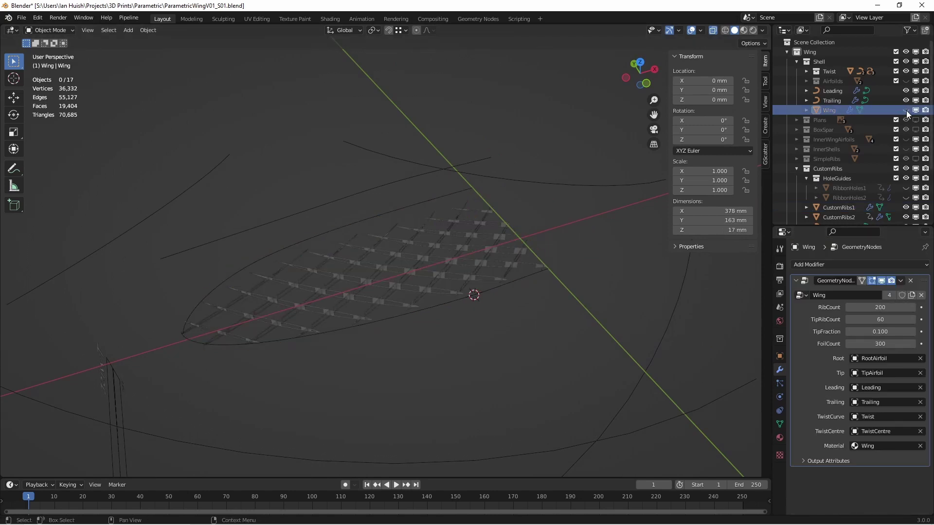
scroll(404, 308, up, 2)
key(z)
click(422, 363)
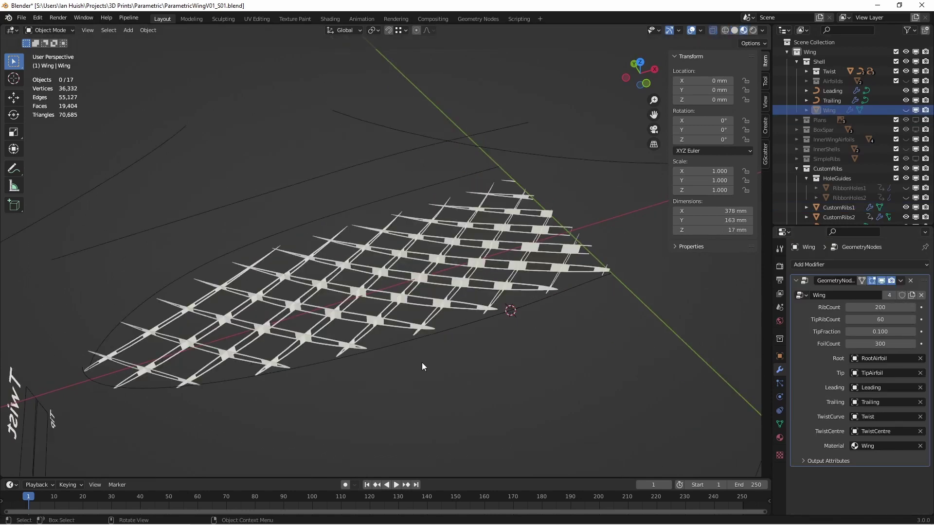
middle_drag(401, 335, 384, 302)
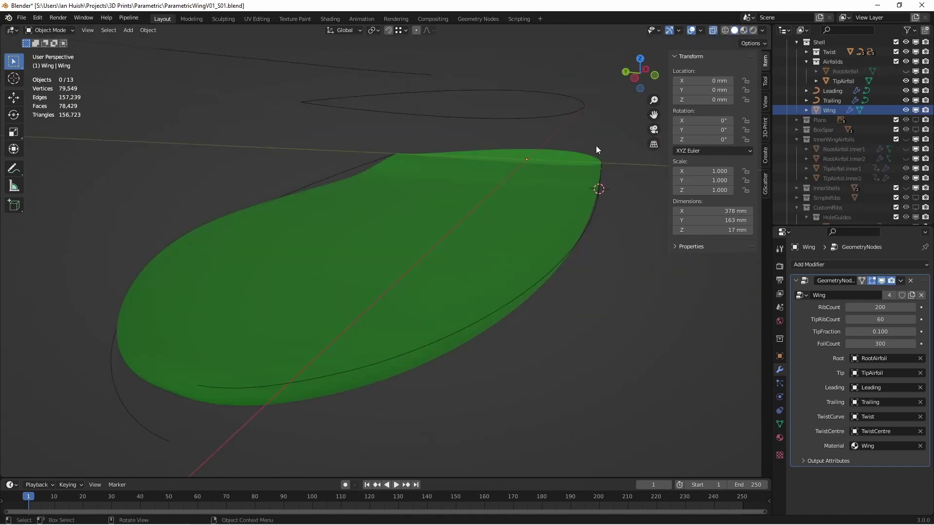
Show the InnerWingAirfoils collection and view the TipAirfoil.Inner2 profile from the left side
click(906, 140)
click(546, 106)
key(ctrl+KP_3)
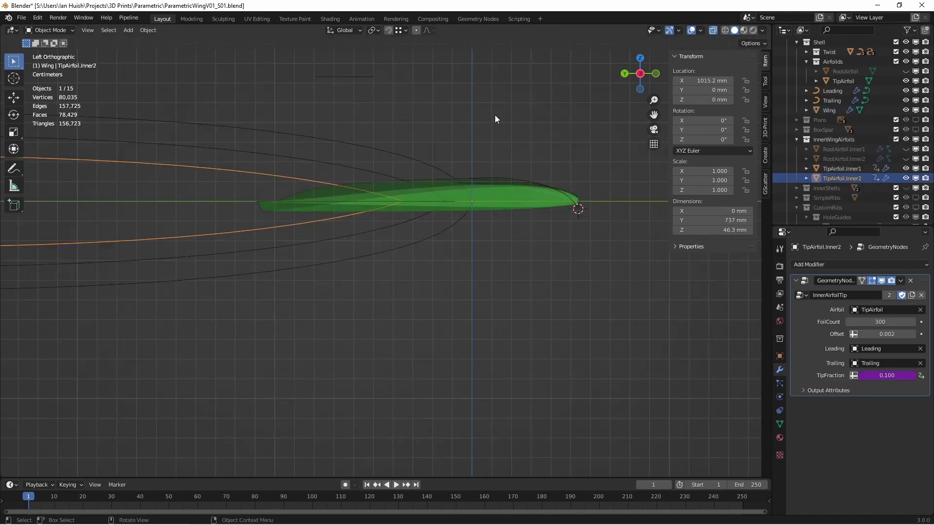
shift+middle_drag(293, 251, 378, 251)
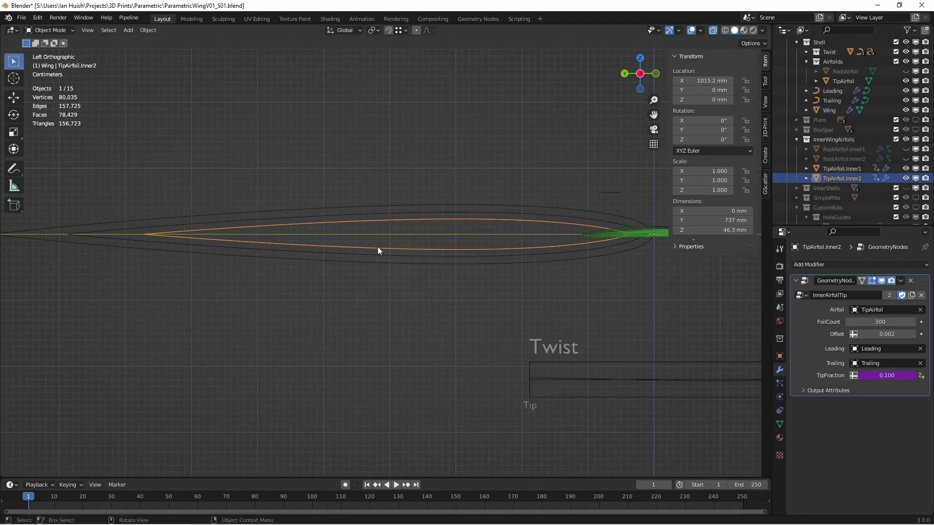
Compare the offsets of both inner tip airfoils, try 0.001 on TipAirfoil.Inner2, and restore its offset to 0.0015
click(404, 255)
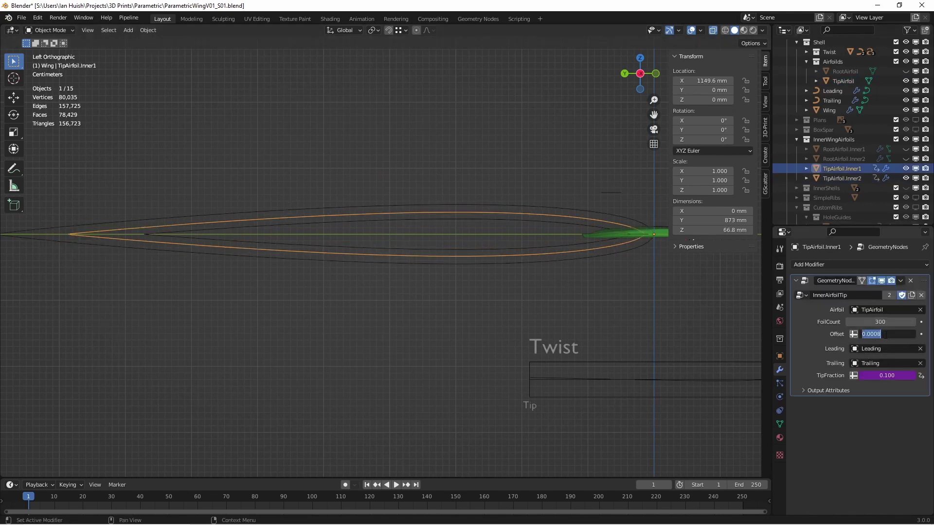
click(450, 250)
click(449, 253)
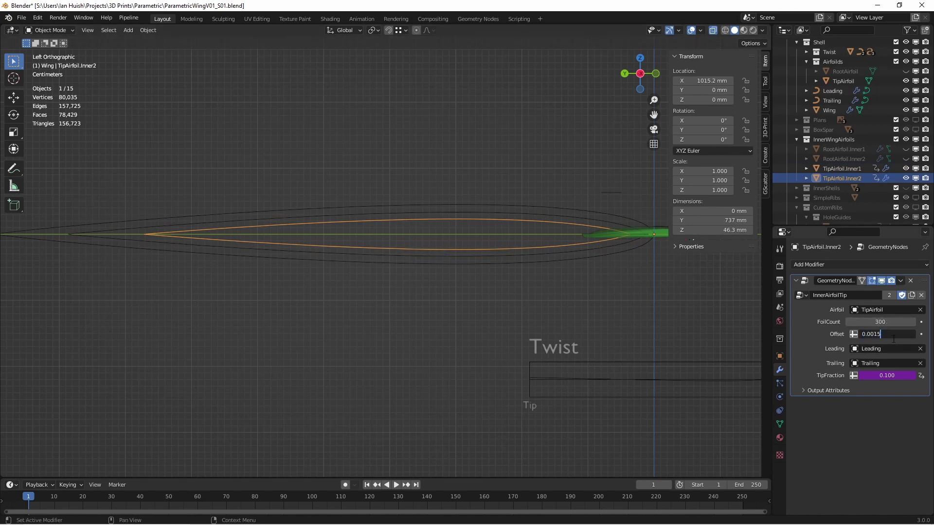
key(Return)
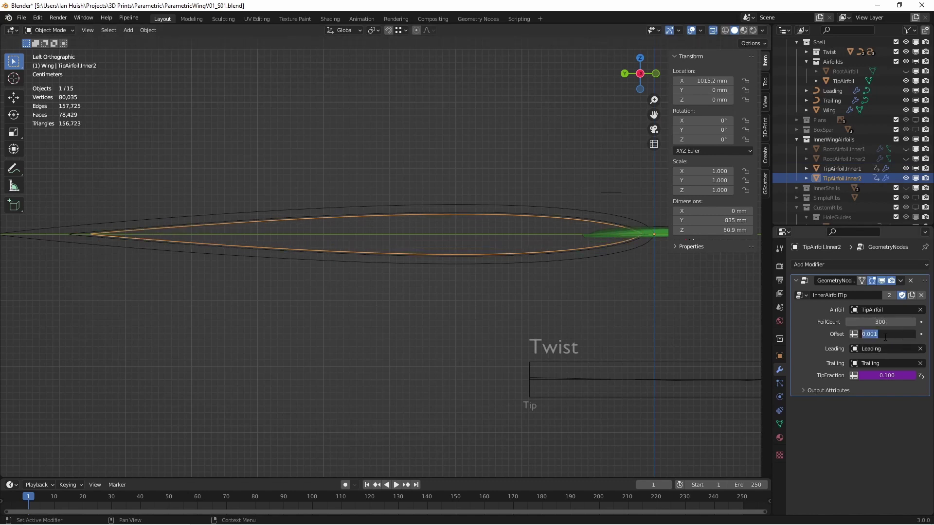
key(BackSpace)
text(2)
key(Return)
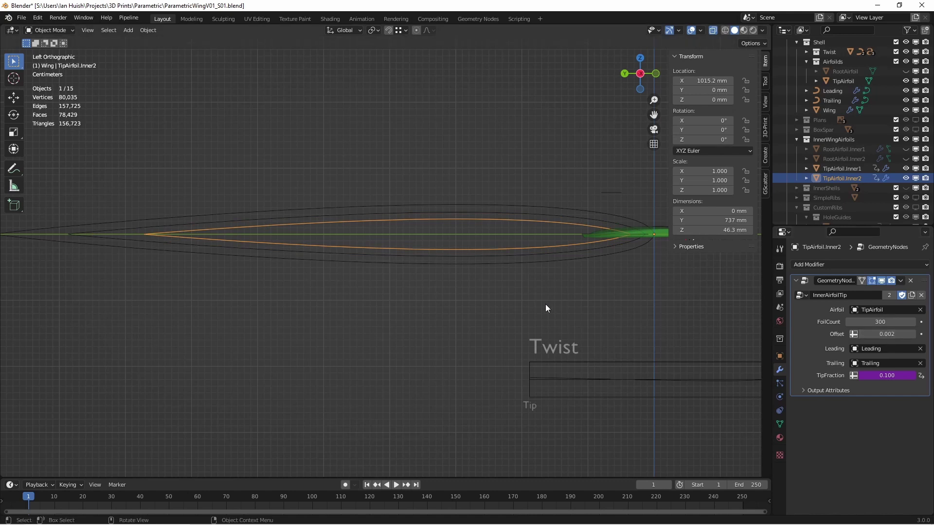
Hide the InnerWingAirfoils collection, then show the InnerShells collection and inspect the inner wing shell
click(428, 311)
click(905, 139)
click(798, 140)
middle_drag(414, 225, 234, 323)
click(797, 149)
click(905, 149)
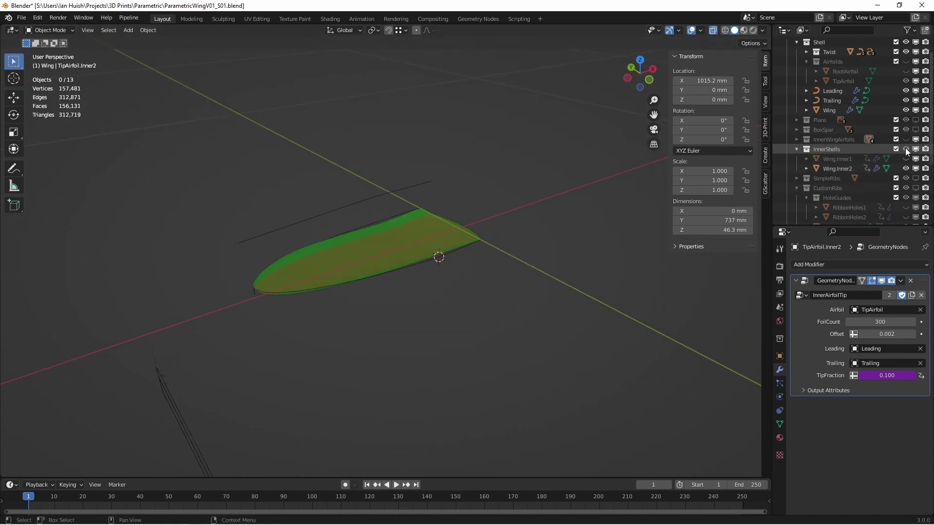
scroll(399, 285, up, 2)
middle_drag(399, 285, 519, 301)
Set the CarbonSpar length to 0.25 and its carbon diameter to 6 mm
click(496, 275)
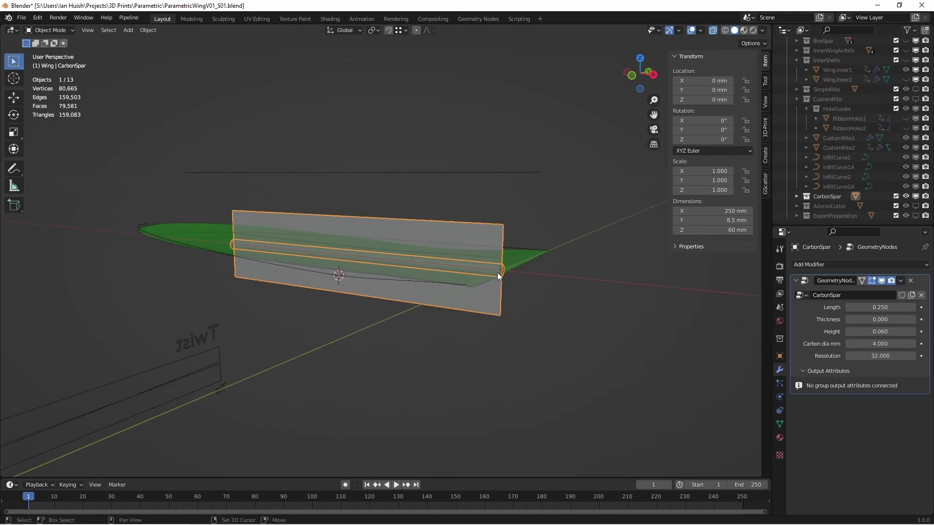
click(873, 310)
text(.25)
key(Return)
click(868, 348)
text(6)
key(Return)
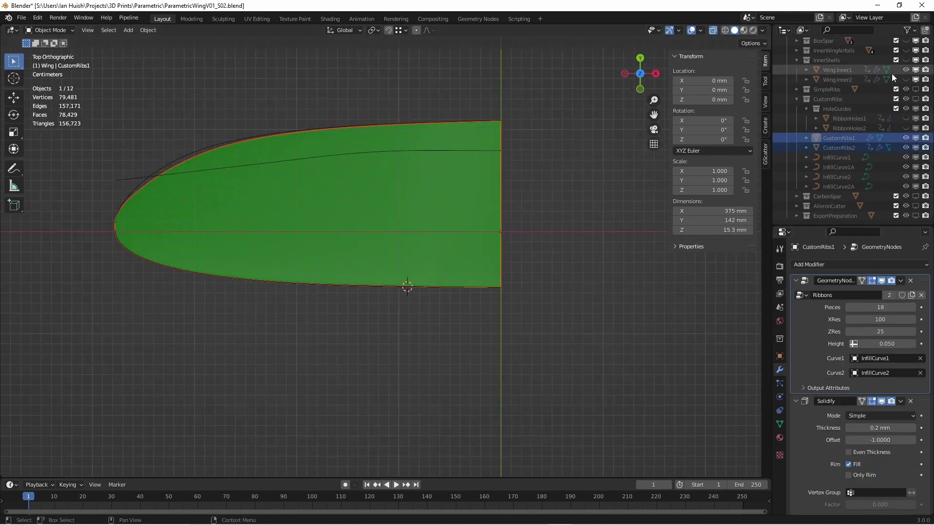
Show the Plans reference drawing under the wing and bring up the AileronCutter in the top view
scroll(893, 107, up, 5)
click(895, 139)
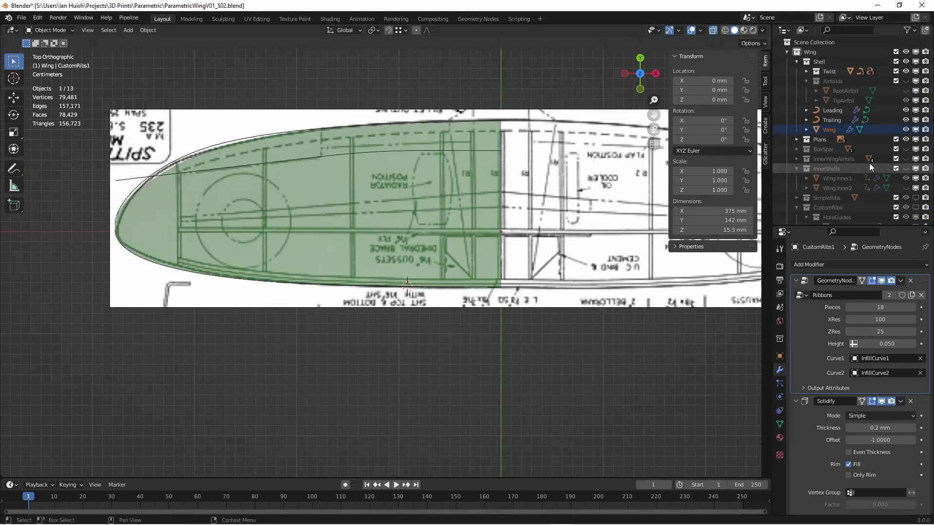
scroll(869, 163, down, 5)
click(212, 170)
middle_drag(212, 171, 209, 144)
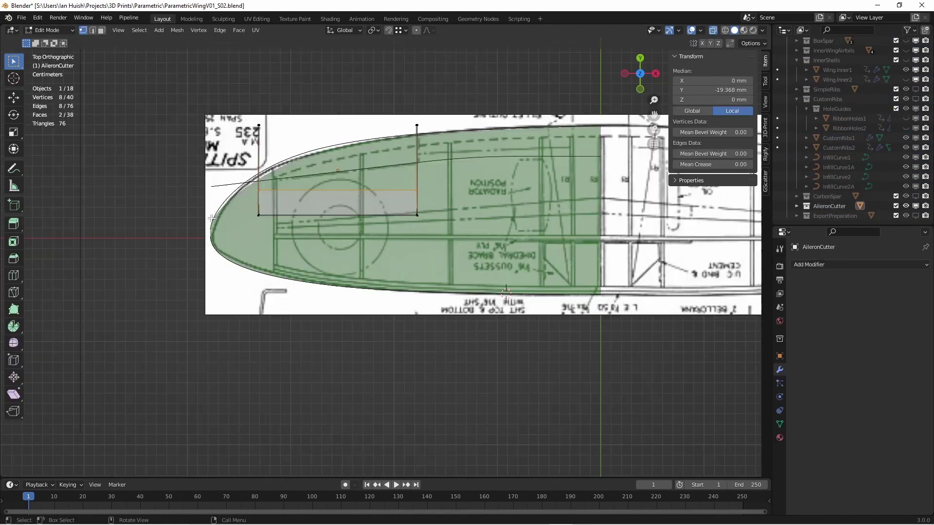
Move all AileronCutter vertices about 44 mm along Y to the aileron area on the plan
scroll(262, 184, up, 2)
drag(243, 184, 263, 183)
key(a)
key(g)
key(y)
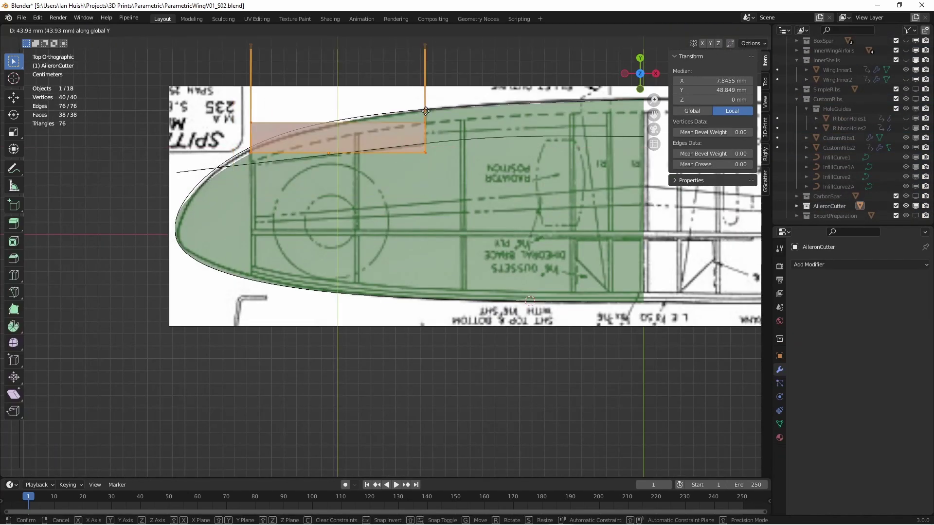
click(336, 132)
Move the AileronCutter's inboard vertices along Y to angle its front edge along the aileron hinge line
scroll(336, 131, down, 2)
drag(390, 98, 440, 209)
key(g)
key(y)
click(413, 161)
Shift the selected AileronCutter vertices along Z in the back view and check the cutter against the wing
key(ctrl+KP_1)
key(g)
key(z)
click(504, 232)
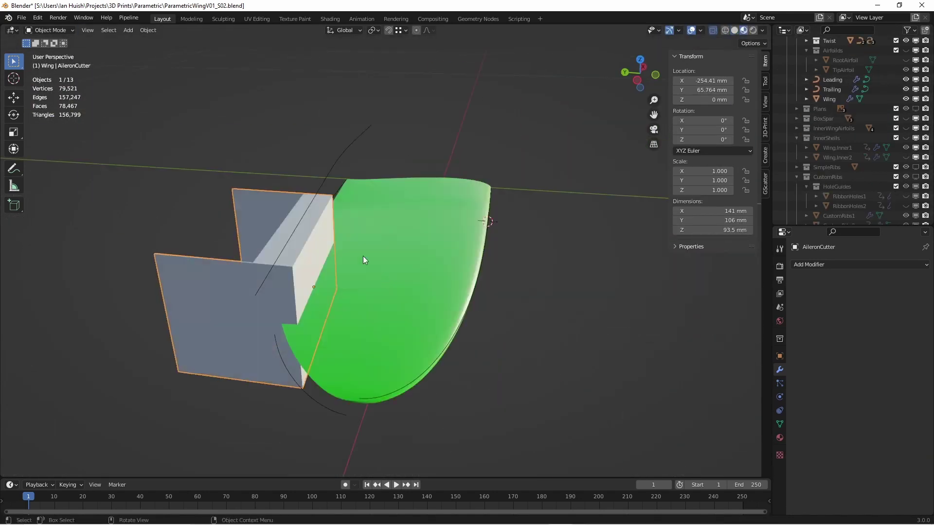
middle_drag(363, 256, 293, 270)
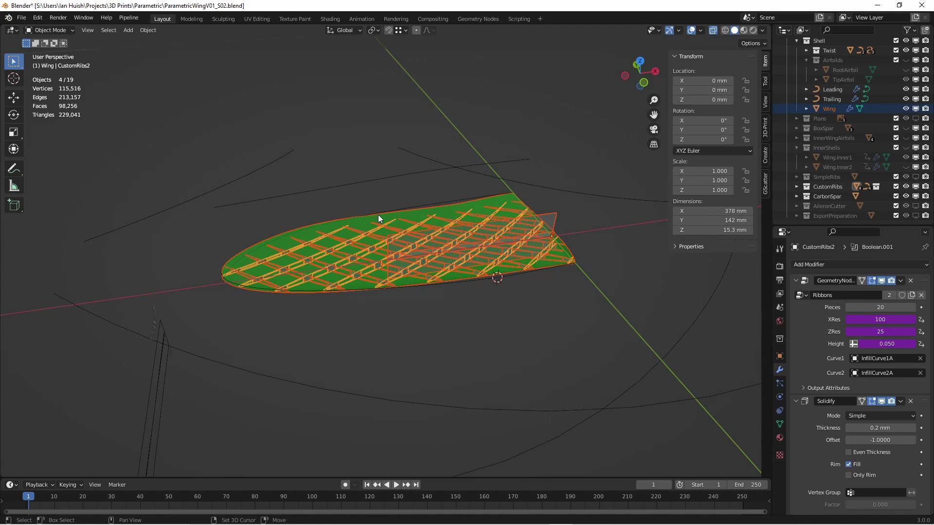
Duplicate the wing, both custom rib sets and carbon spar in place into ExportPreparation, and disable the CarbonSpar and CustomRibs collections in the viewport
key(shift+d)
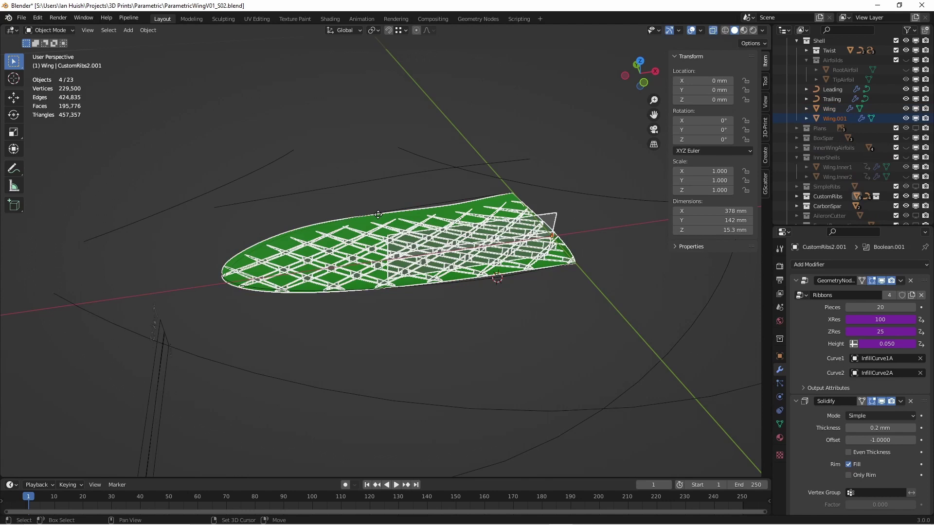
right_click(378, 214)
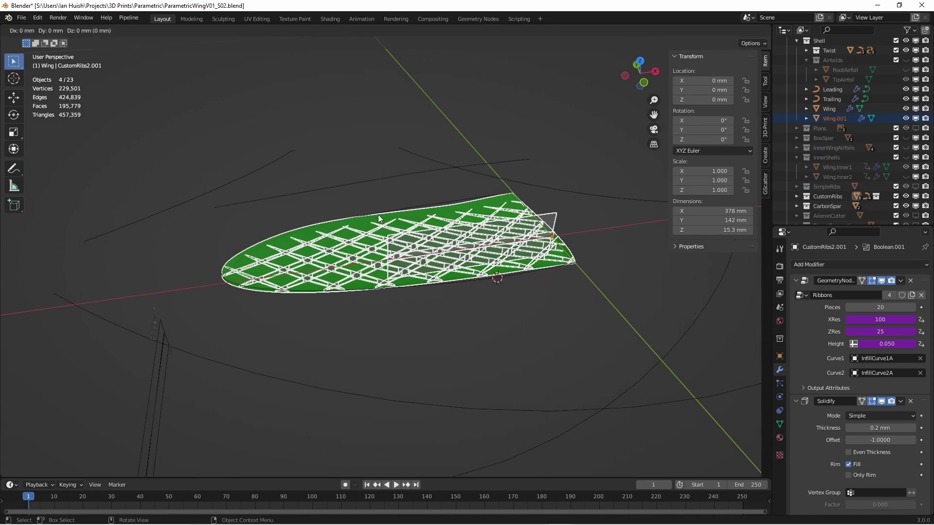
key(m)
mouse_move(353, 237)
click(437, 349)
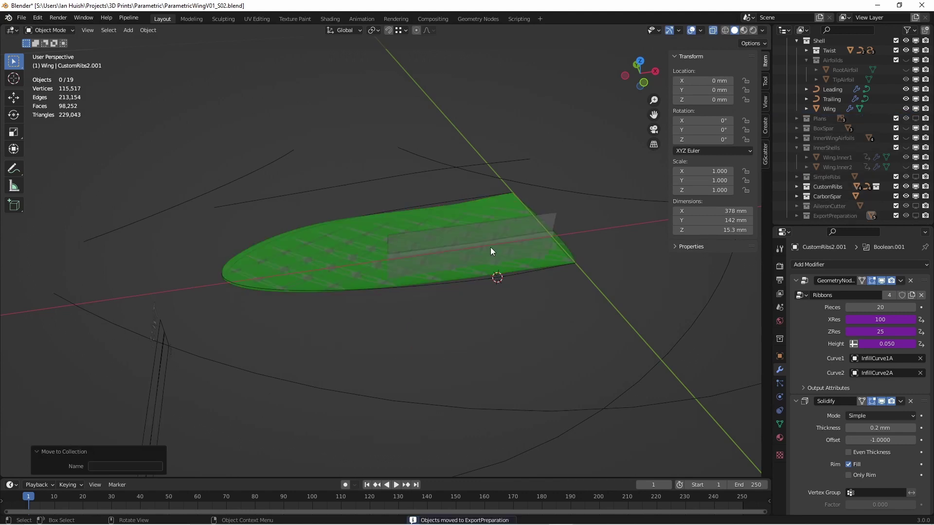
click(916, 195)
click(916, 188)
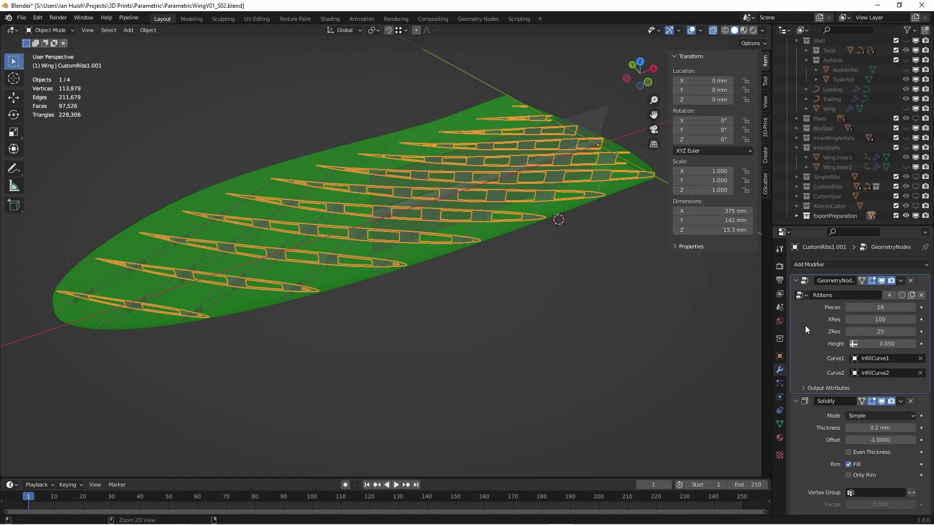
Apply the Ribbons, Solidify and Wing.Inner1 Boolean modifiers on CustomRibs1.001, and the Ribbons modifier on CustomRibs2.001
key(ctrl+a)
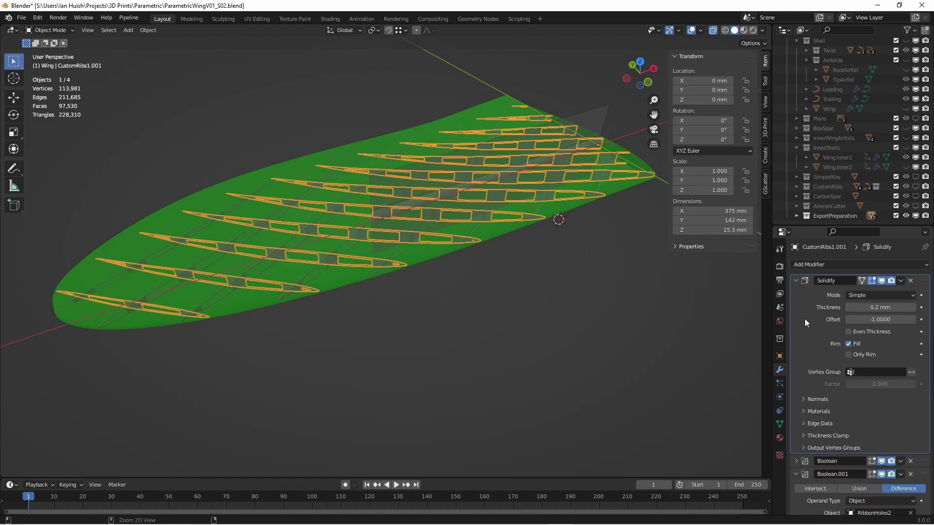
key(ctrl+a)
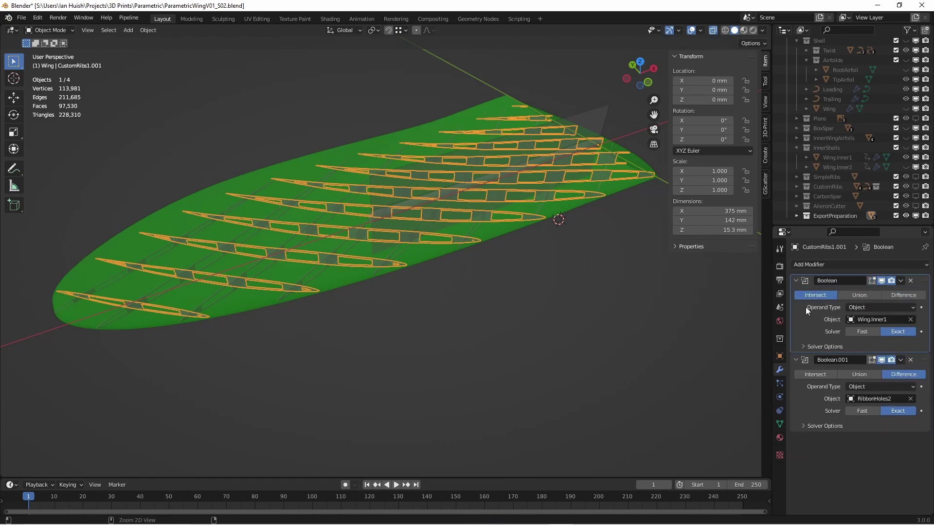
key(ctrl+a)
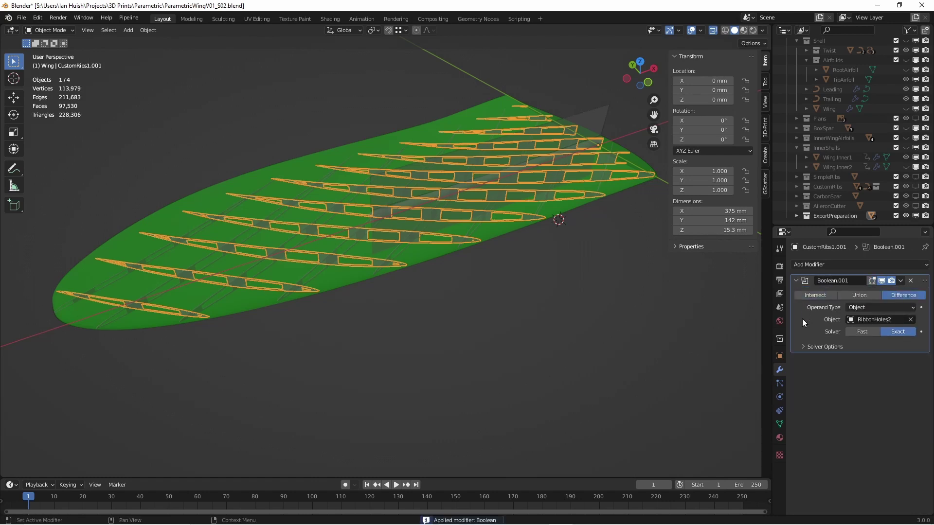
click(245, 272)
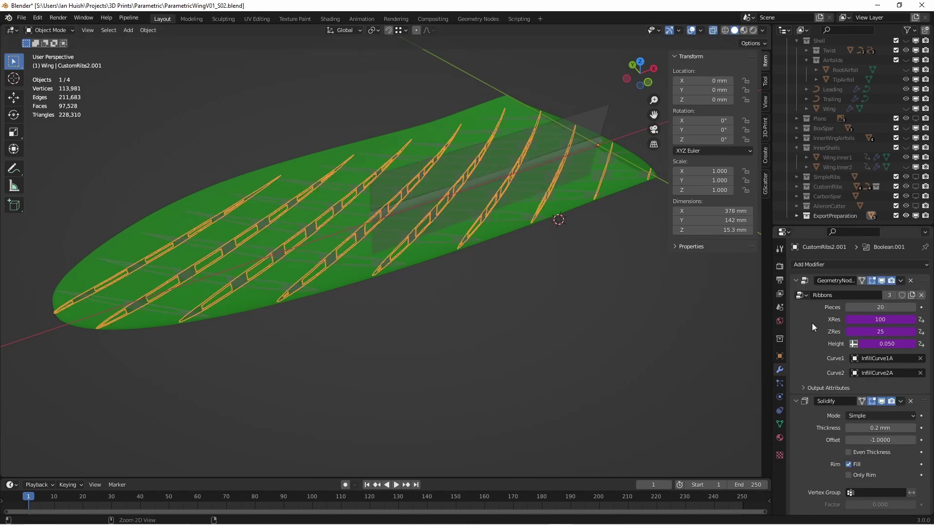
key(ctrl+a)
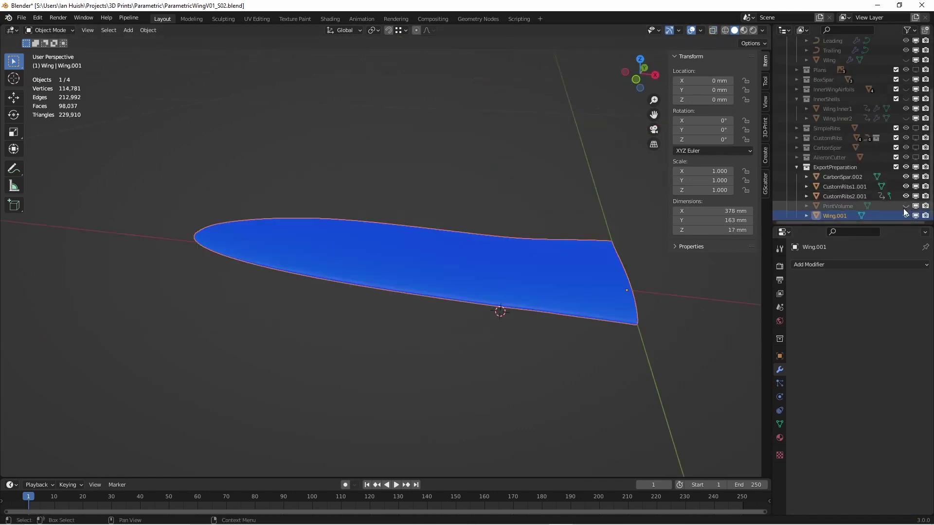
Show the PrintVolume box and move it in the top view so it encloses the root half of the wing
click(904, 206)
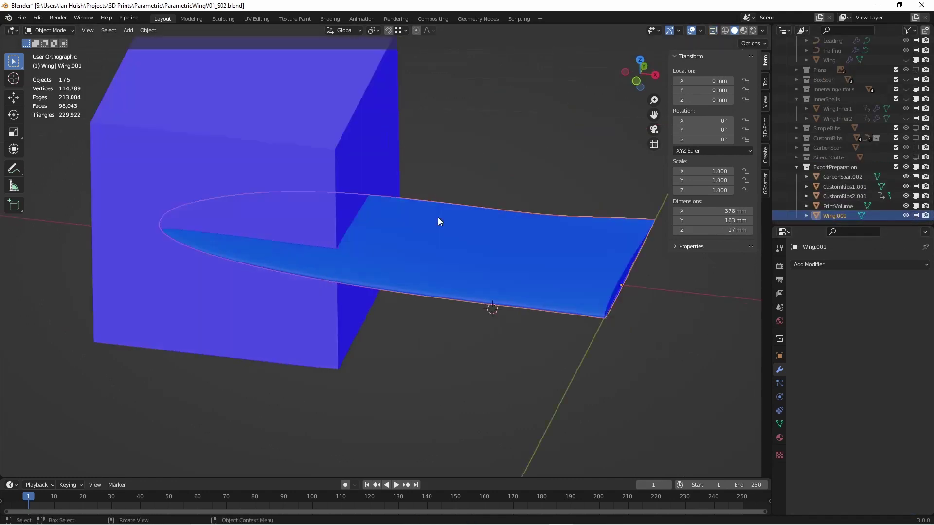
key(KP_7)
click(304, 161)
key(g)
click(480, 202)
click(374, 221)
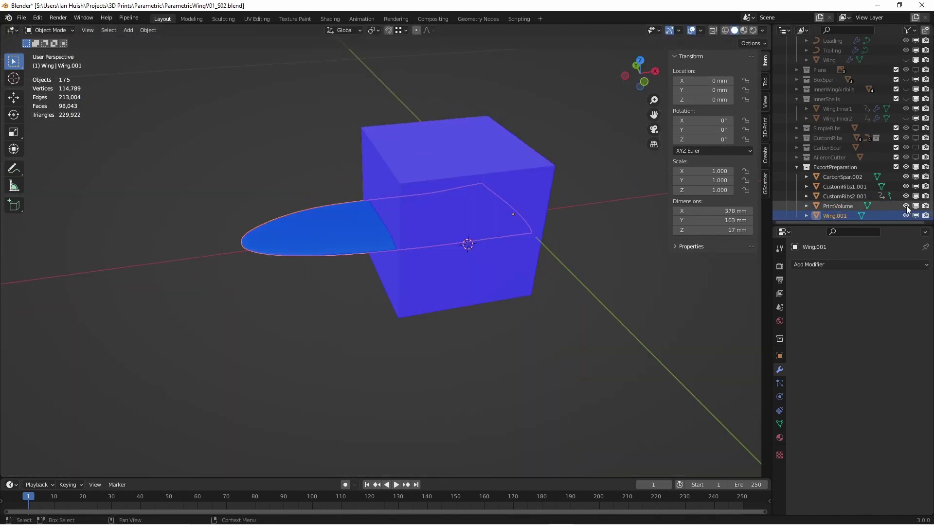
Hide PrintVolume and add a Boolean modifier to CustomRibs1.001 that intersects it with PrintVolume
click(906, 207)
click(844, 187)
click(833, 265)
click(830, 302)
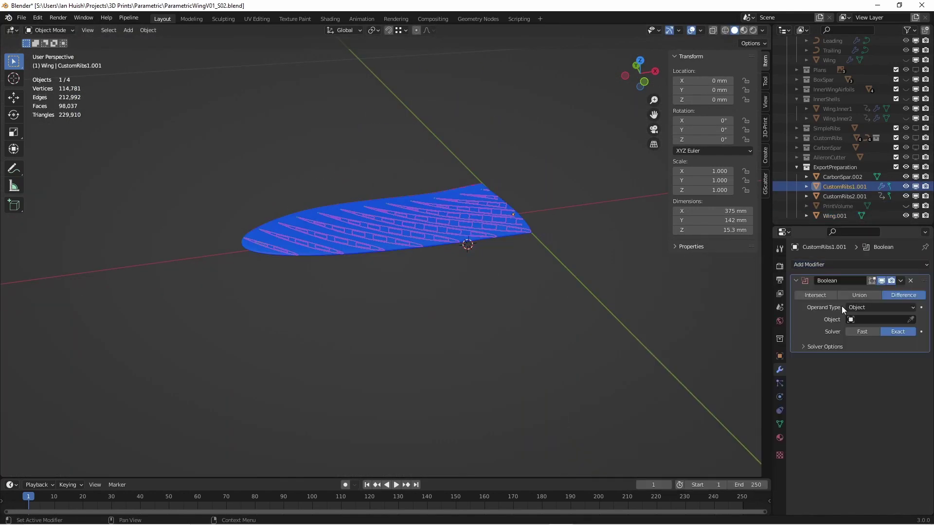
click(858, 319)
text(vol)
key(Return)
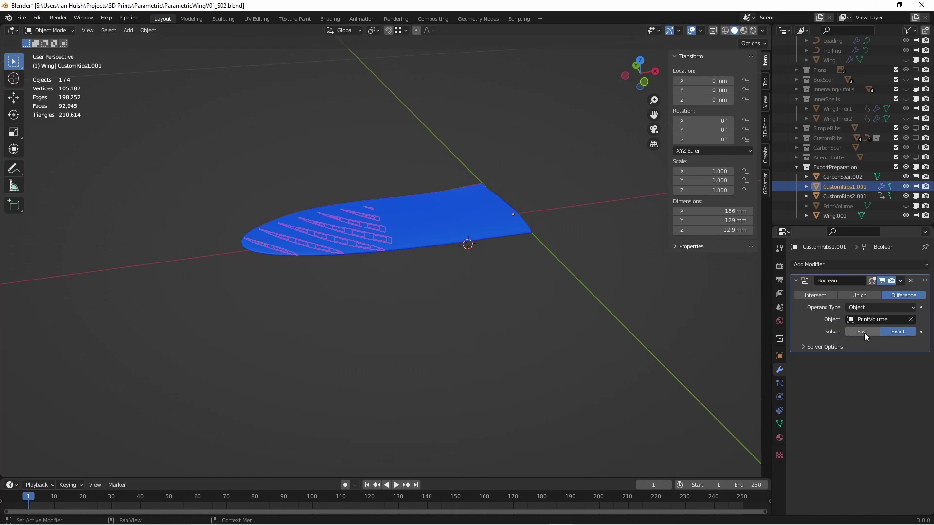
click(816, 296)
Copy the PrintVolume Boolean modifier from CustomRibs1.001 to CustomRibs2.001, CarbonSpar.002 and Wing.001
scroll(478, 253, up, 3)
shift+middle_drag(477, 282, 477, 328)
click(342, 266)
shift+click(541, 266)
click(845, 187)
click(832, 216)
shift+click(824, 188)
click(843, 177)
click(837, 216)
shift+click(843, 178)
click(837, 216)
shift+click(841, 177)
ctrl+click(844, 187)
key(ctrl+l)
mouse_move(421, 258)
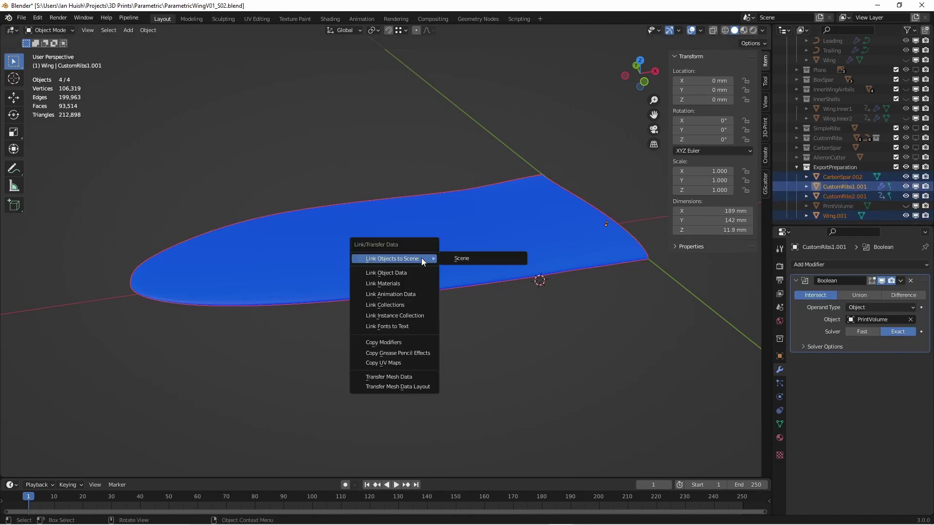
click(398, 343)
middle_drag(399, 343, 425, 340)
Adjust the viewport overlay and shading options and examine the cut end of the trimmed wing section
click(700, 30)
click(651, 205)
click(762, 31)
click(709, 228)
scroll(498, 249, up, 4)
mouse_move(498, 249)
shift+middle_down()
mouse_move(409, 185)
mouse_move(431, 179)
shift+middle_up()
scroll(409, 185, down, 1)
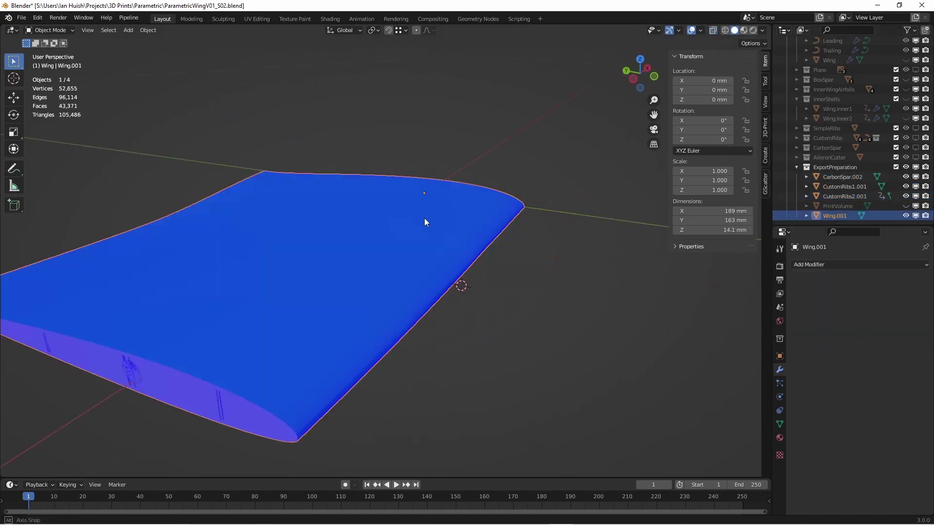
middle_drag(424, 218, 521, 232)
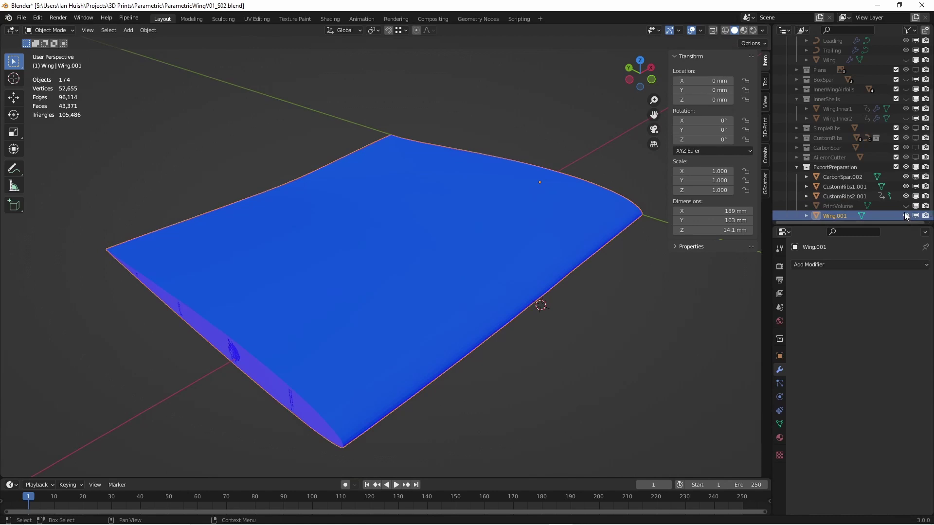
Hide Wing.001 and recalculate the normals of CarbonSpar.002, CustomRibs1.001 and CustomRibs2.001 to face inside
click(905, 215)
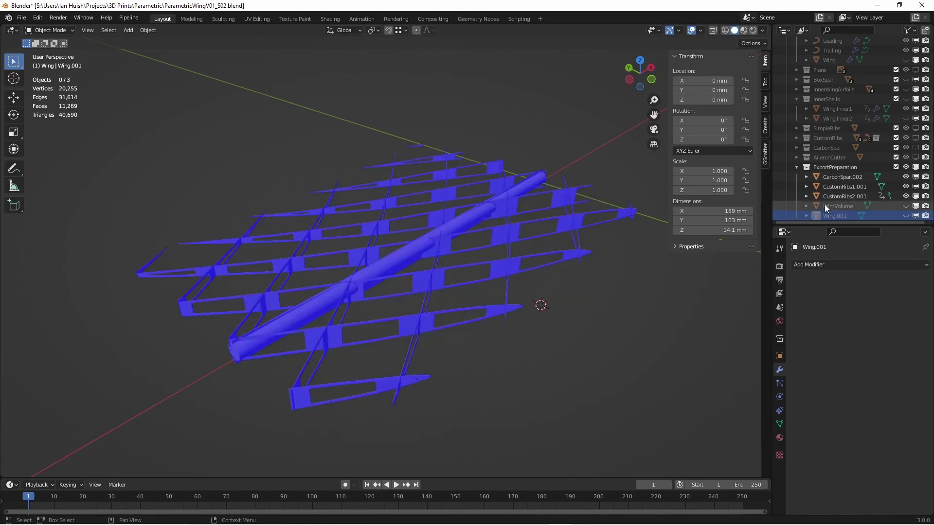
click(439, 277)
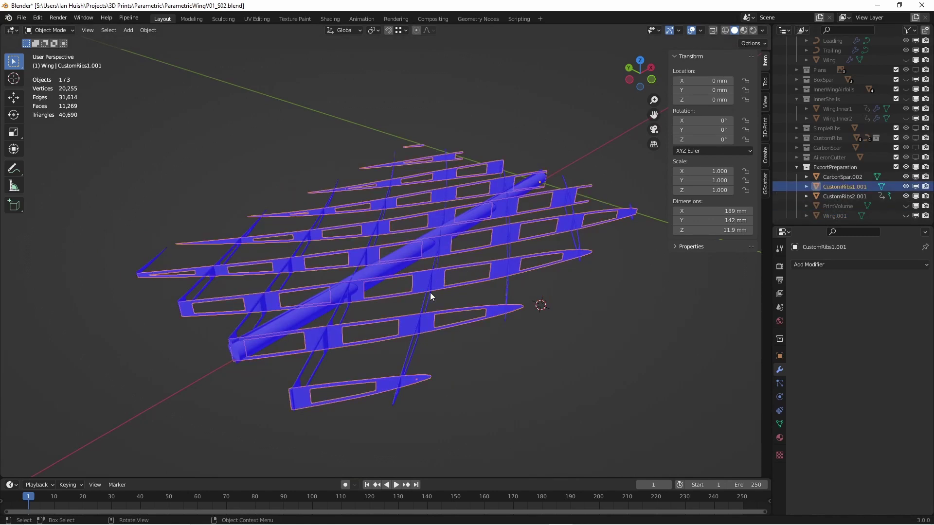
shift+click(423, 302)
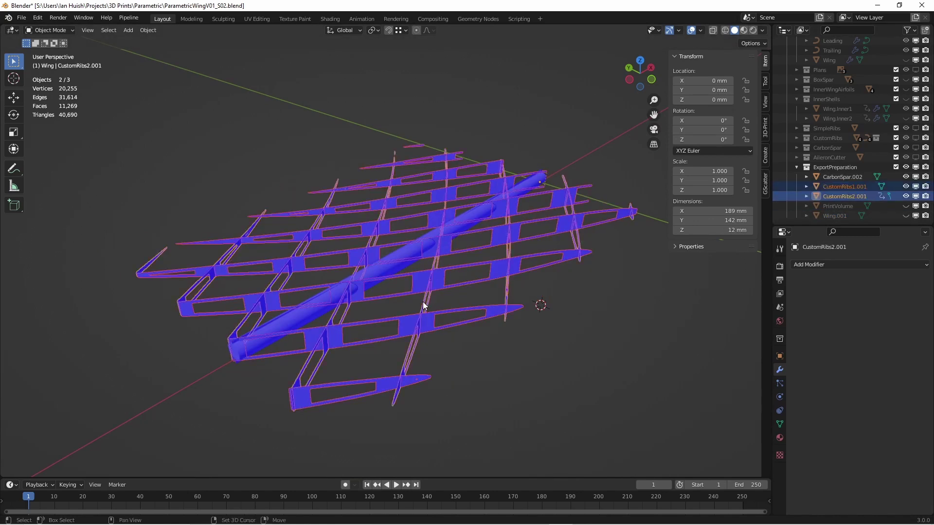
shift+click(293, 317)
key(Tab)
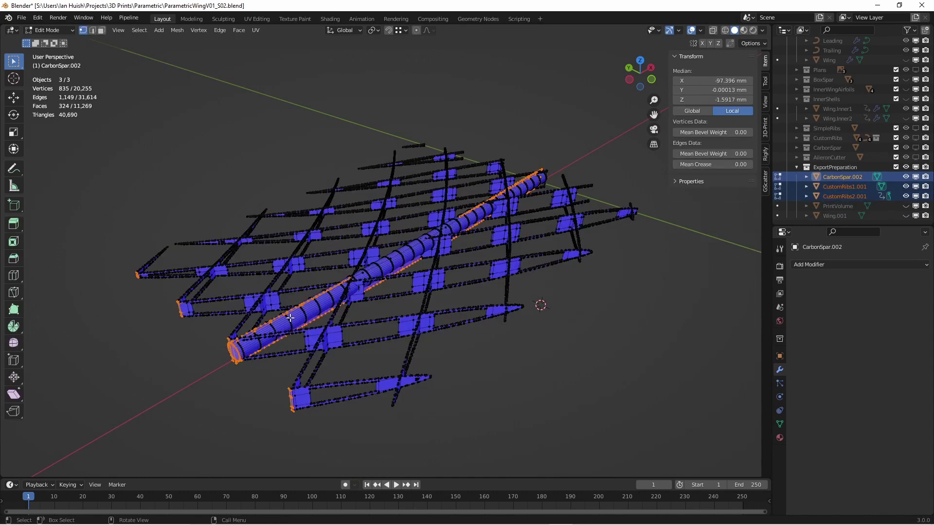
key(a)
key(ctrl+shift+n)
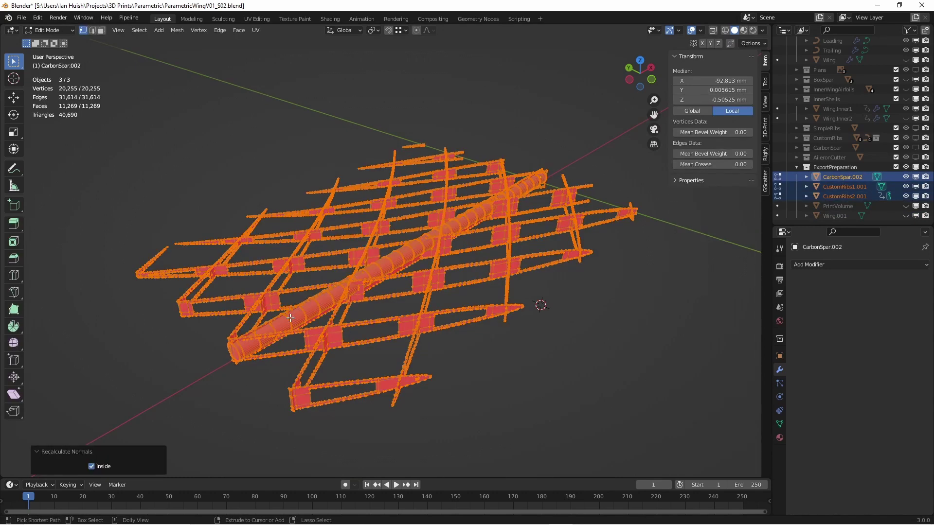
key(Tab)
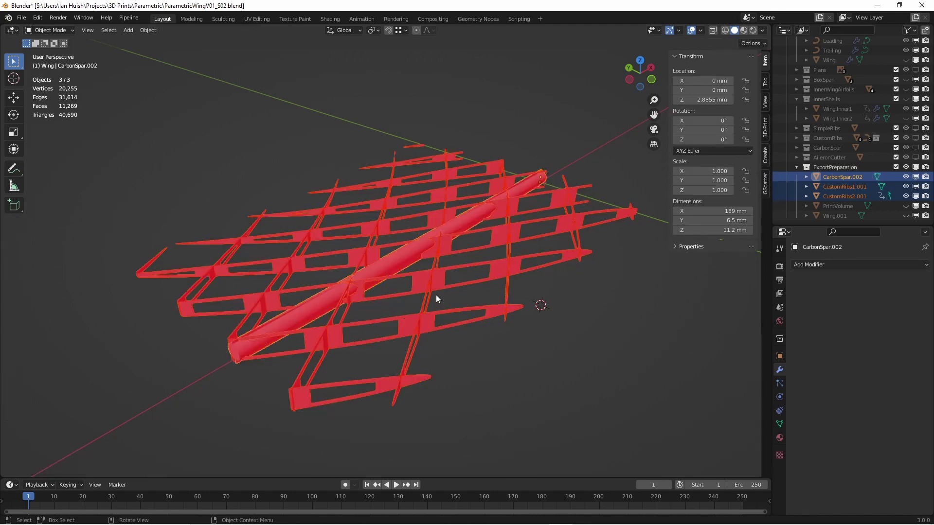
scroll(435, 295, down, 2)
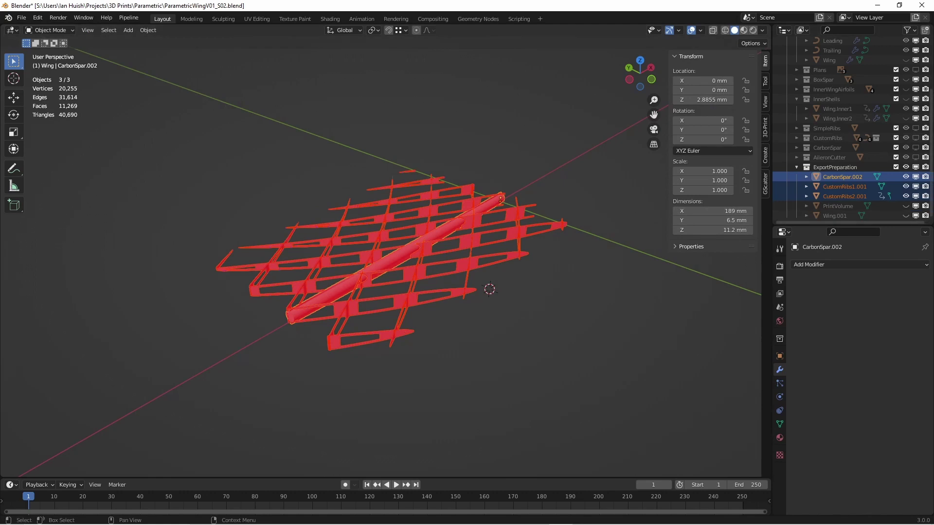
Unhide Wing.001, add it to the selected parts, and export the selection at scale 1000 over test.stl in the STLs folder
click(906, 215)
shift+click(837, 217)
key(q)
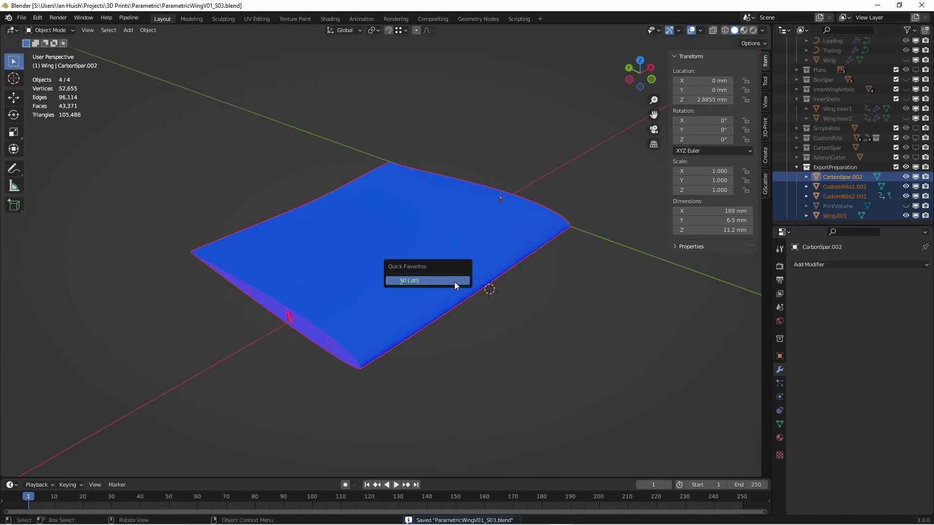
click(455, 281)
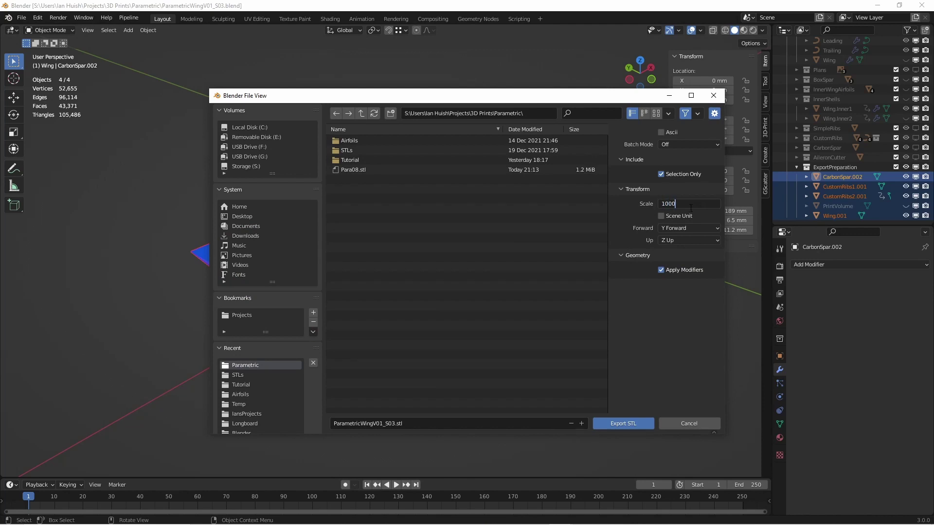
key(Return)
double_click(343, 151)
click(352, 170)
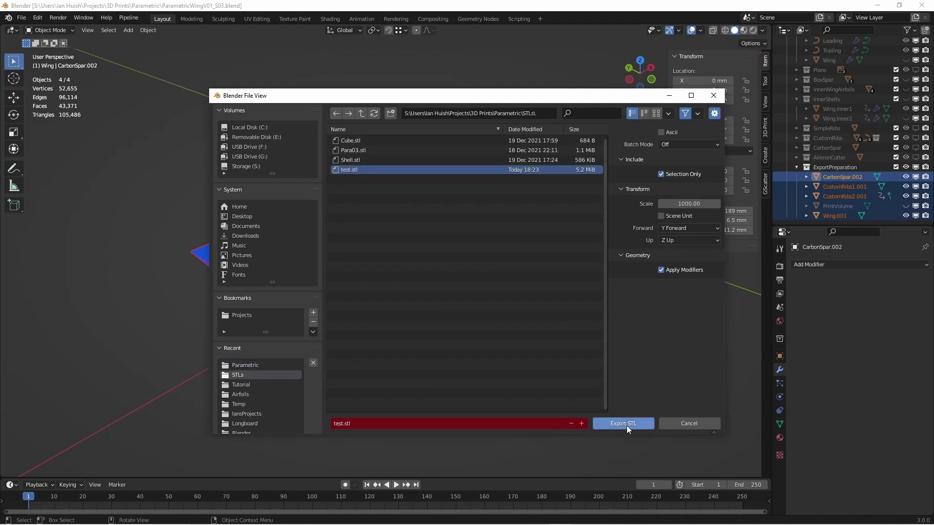
click(624, 423)
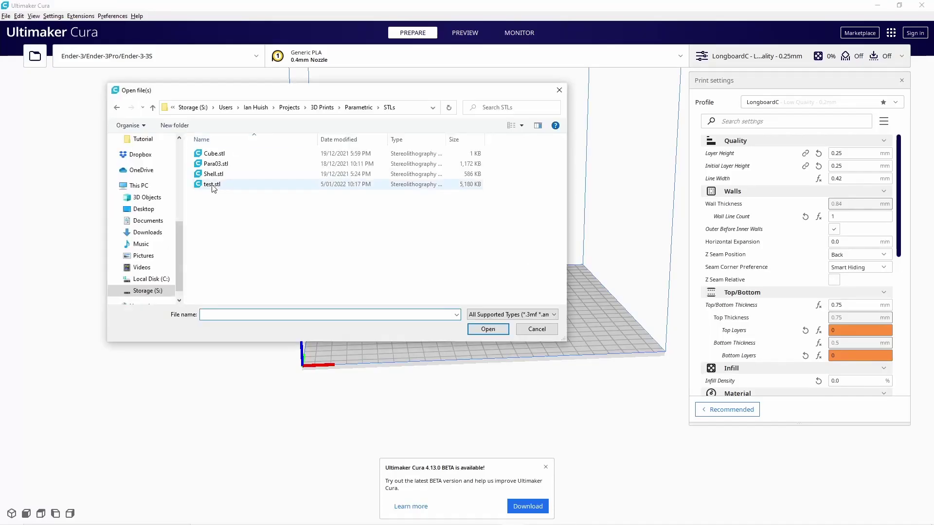
In Ultimaker Cura, open test.stl and rotate the wing section to stand upright on the build plate
double_click(219, 187)
click(569, 325)
key(r)
click(572, 326)
key(t)
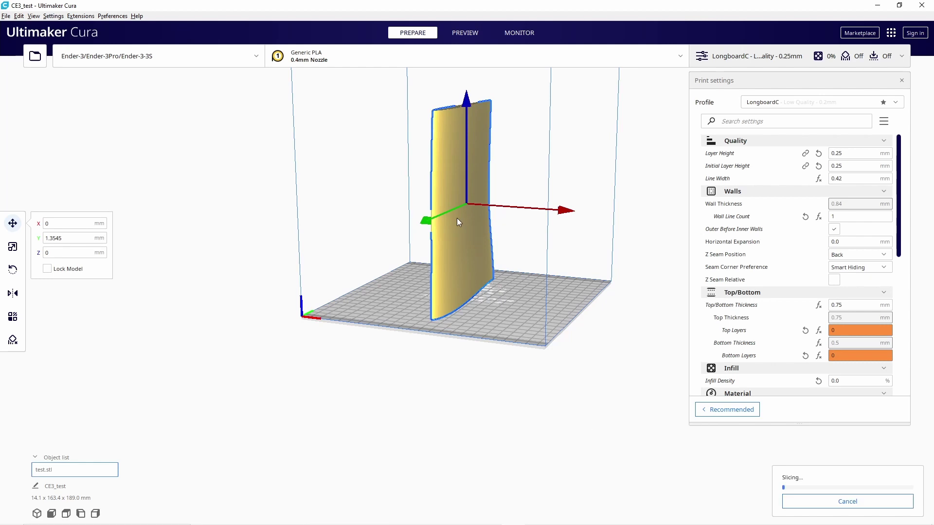
Slice the wing section and inspect its internal ribs and spar tube in the layer preview down to layer 1
click(800, 501)
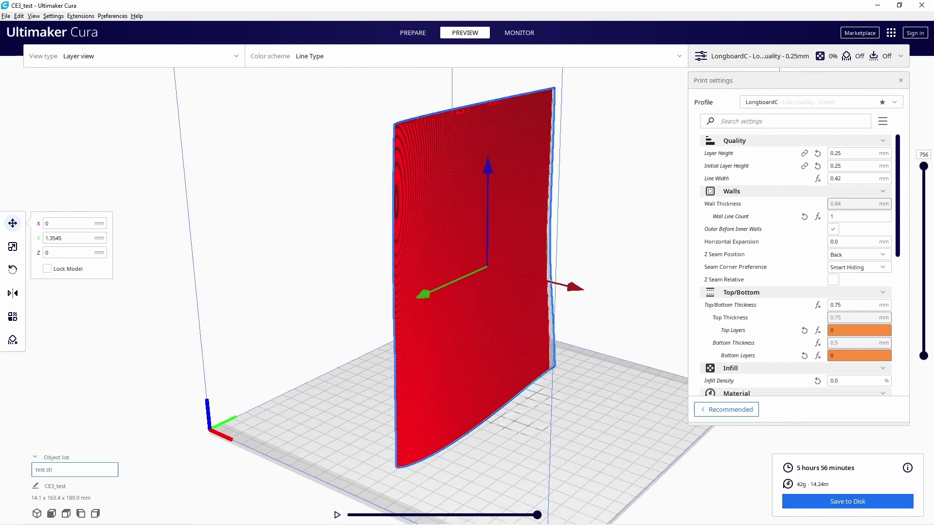
scroll(484, 340, up, 10)
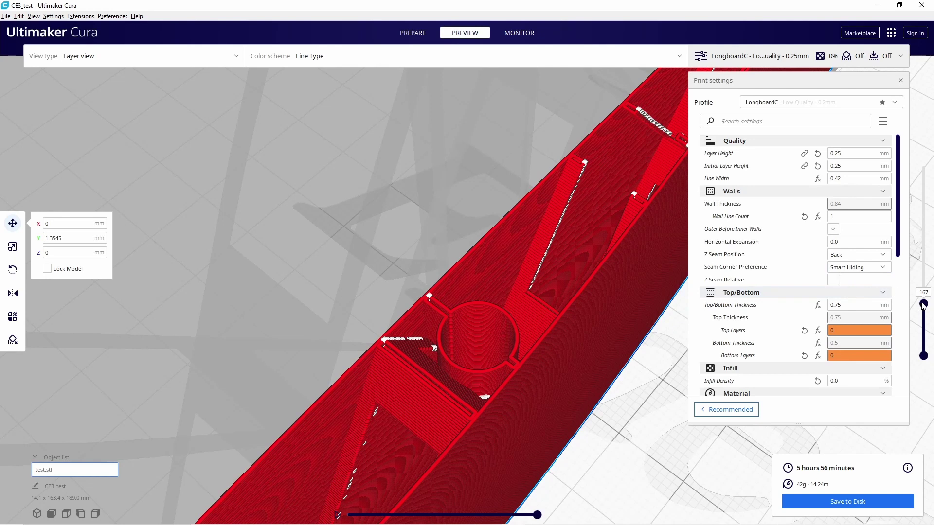
drag(923, 304, 929, 347)
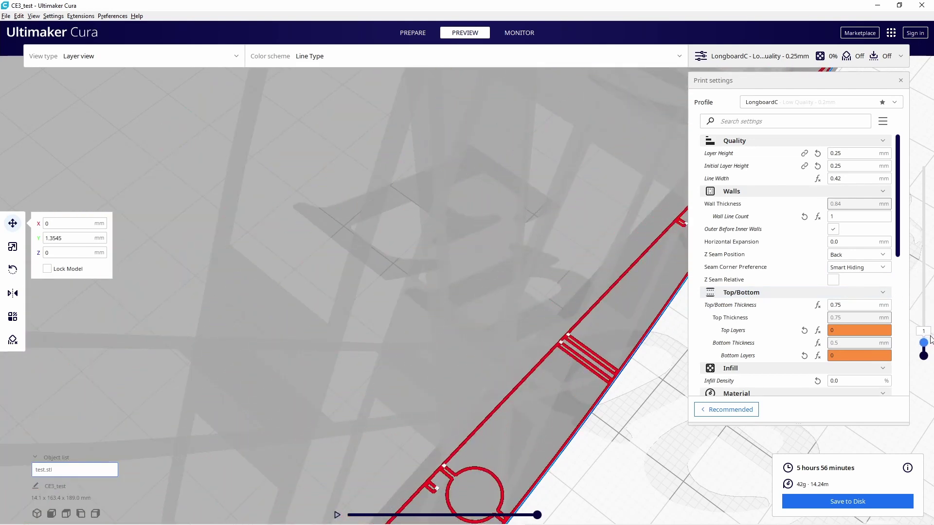